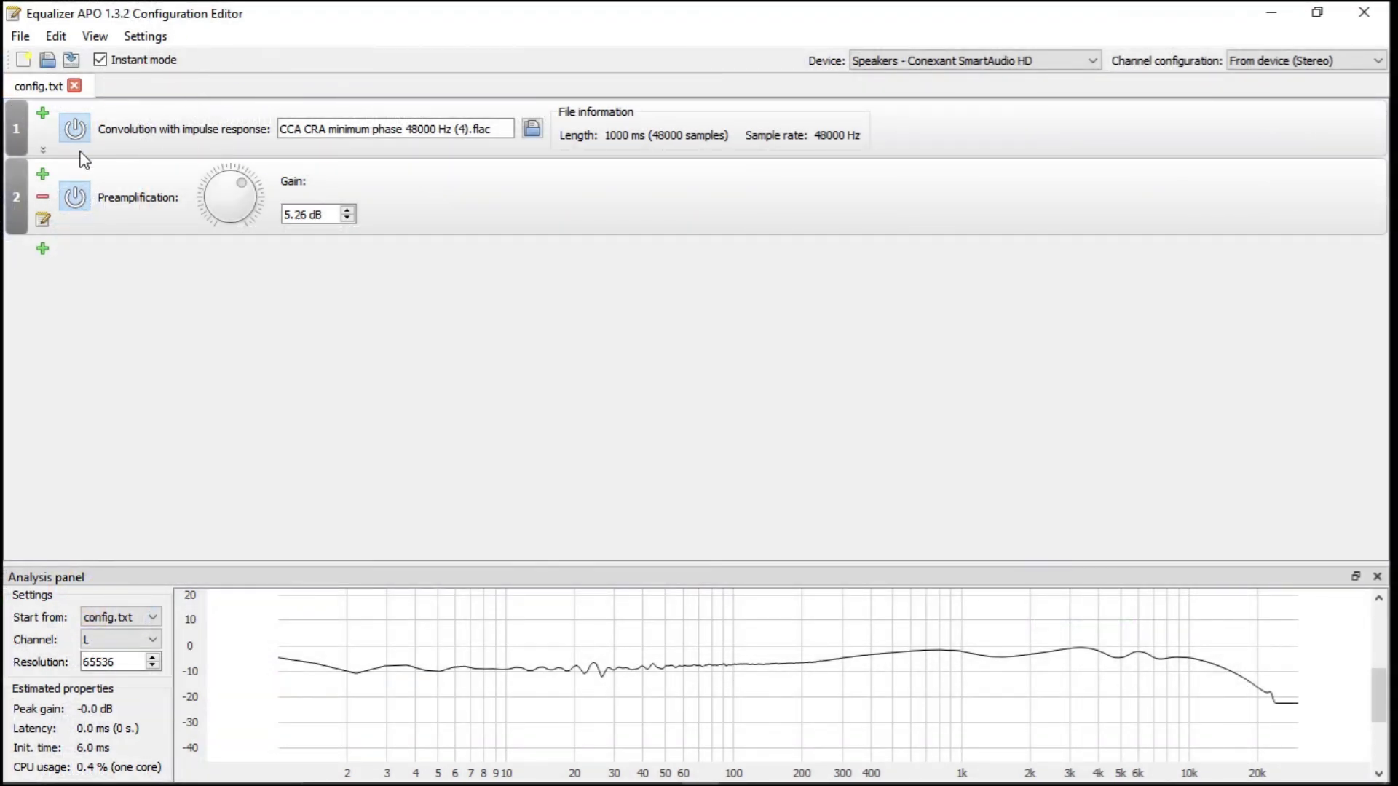
- Toggle the convolution filter off and on twice to compare with and without CCA CRA correction
click(73, 135)
click(73, 135)
click(73, 135)
click(73, 136)
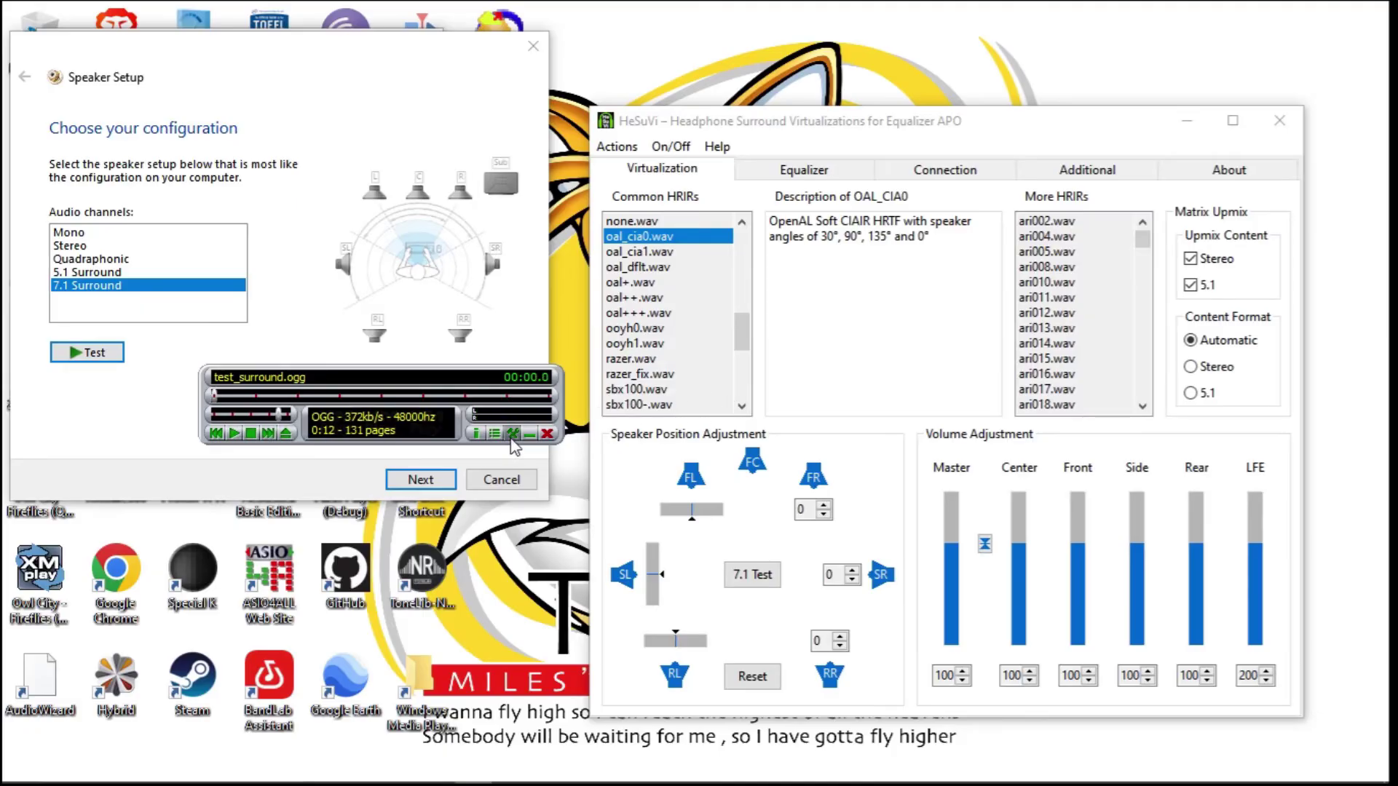
- Open and close XMPlay's options, then bring up the player's shortcut menu
click(513, 434)
click(762, 385)
right_click(462, 374)
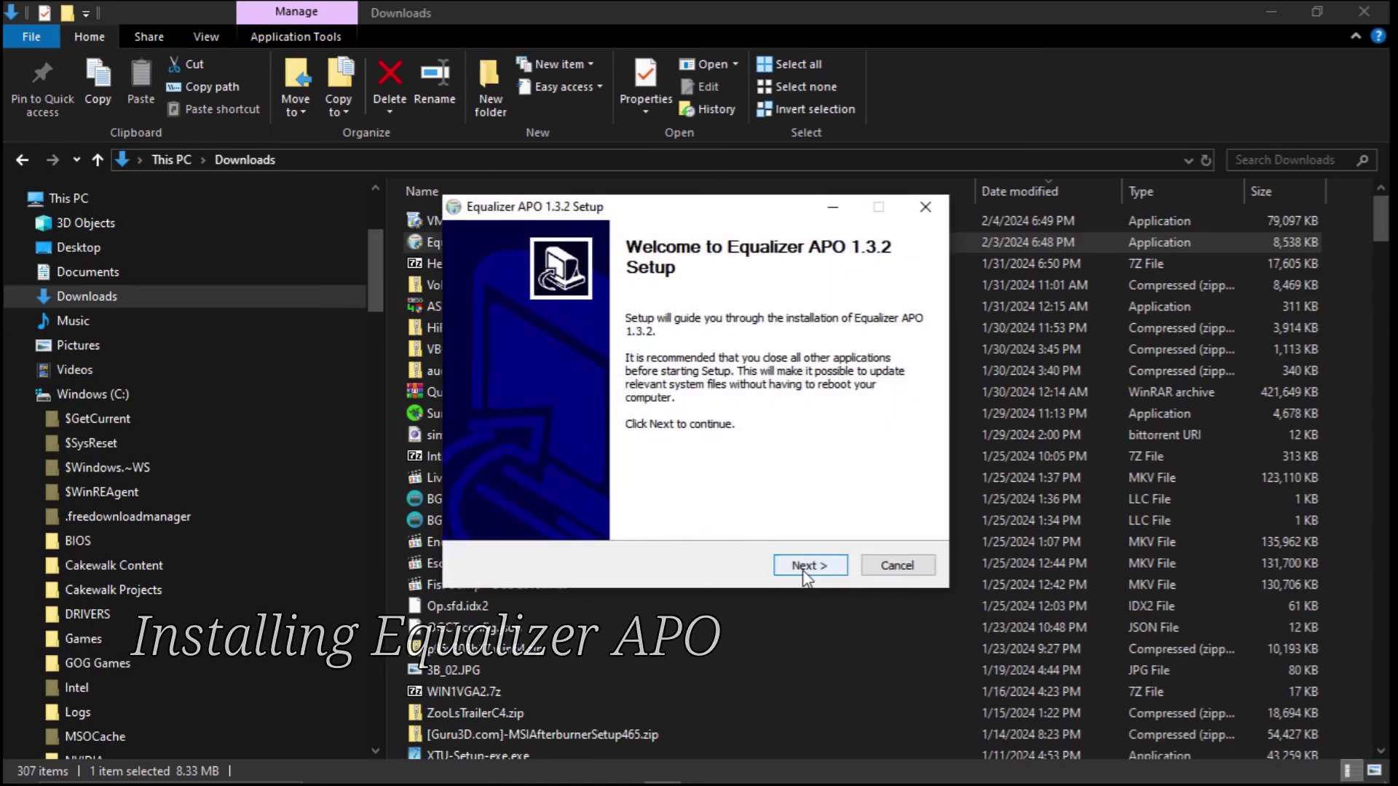
- Install Equalizer APO 1.3.2 with default location and Start Menu folder, enabling it on Speakers
click(806, 568)
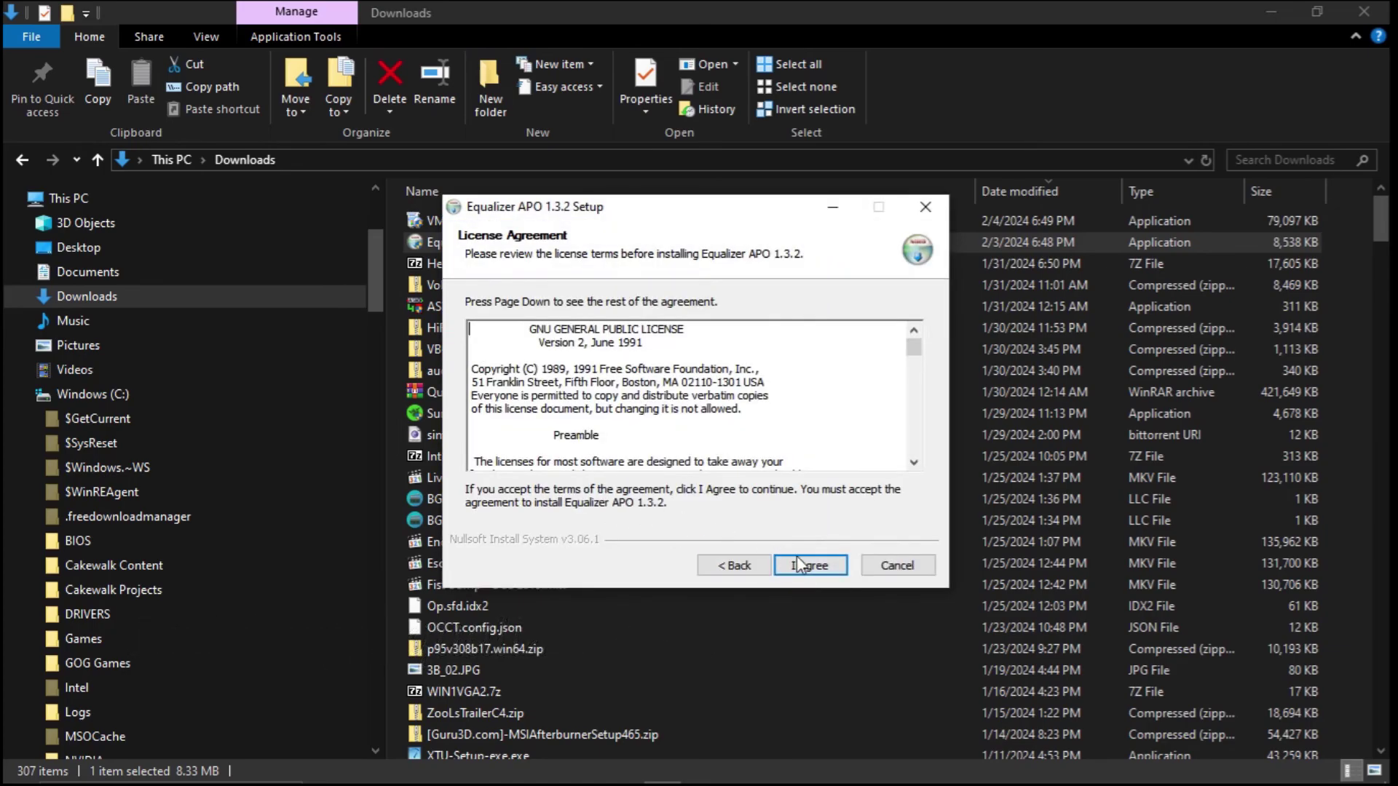
click(802, 565)
click(807, 566)
click(807, 567)
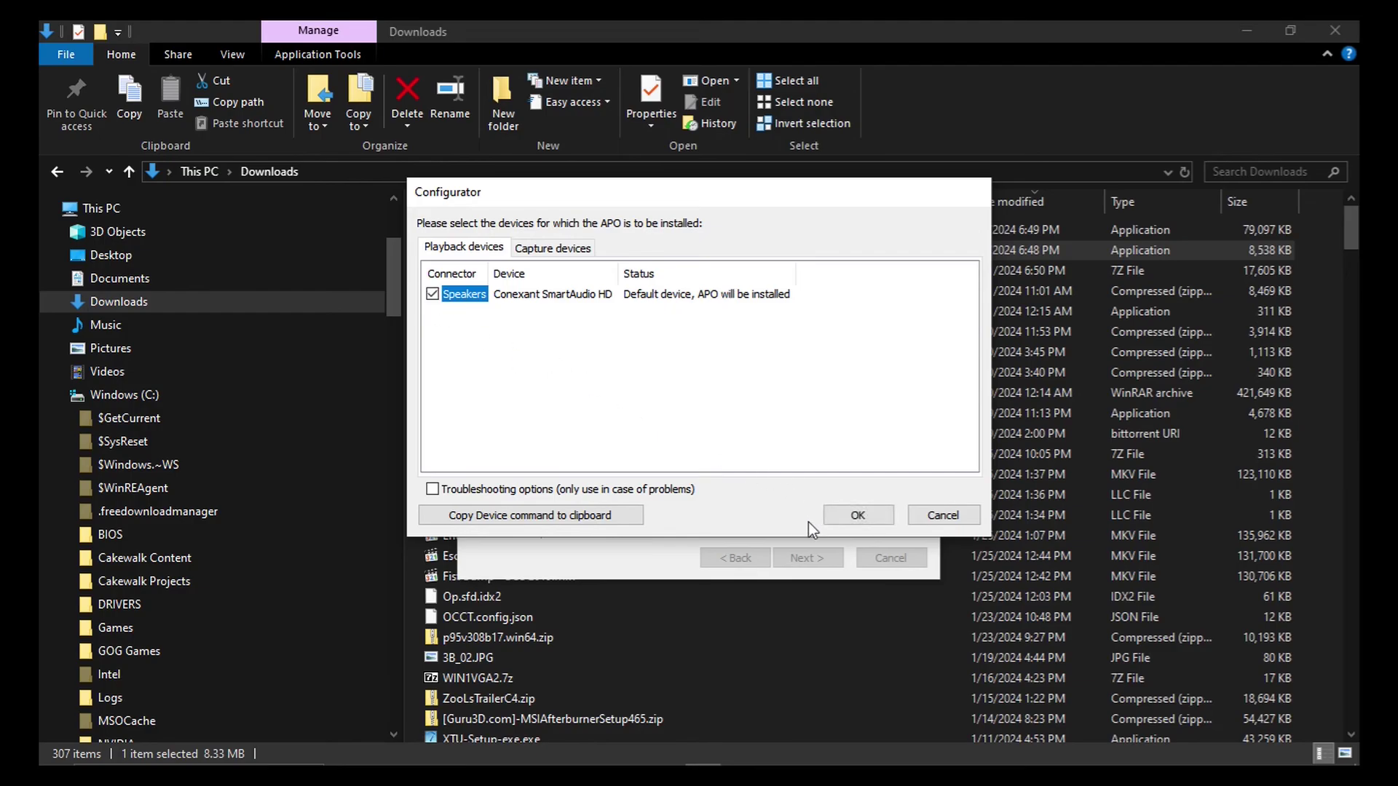
click(840, 519)
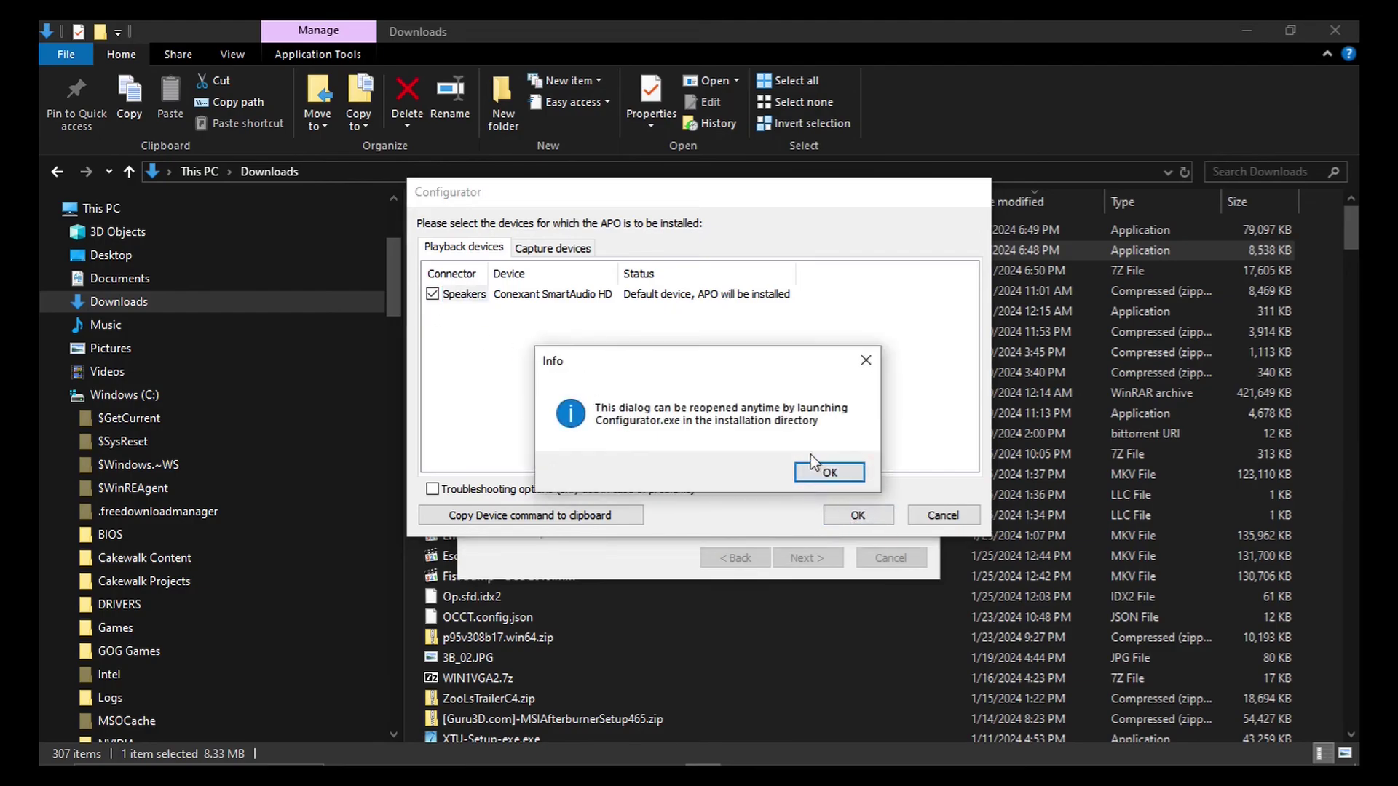
click(823, 475)
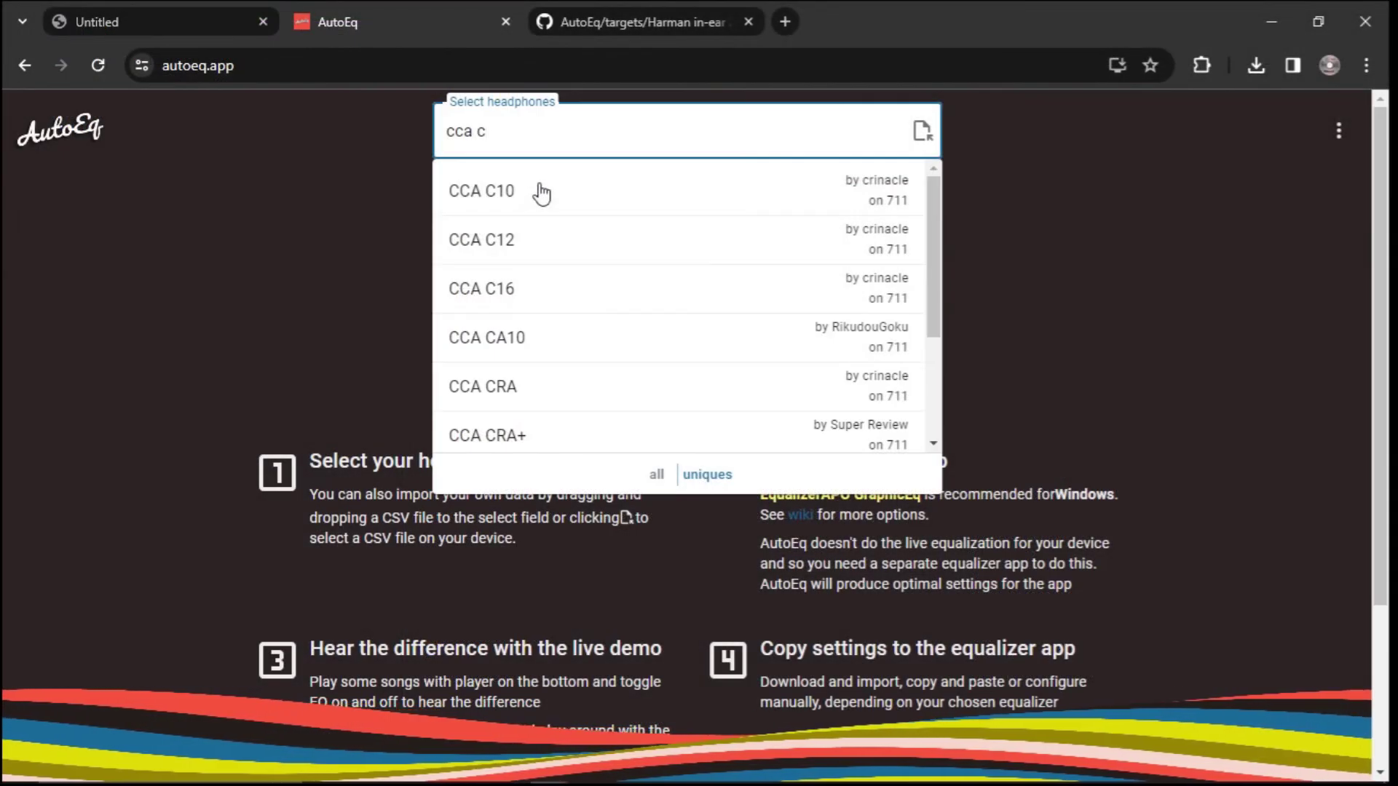
- Search 'cca cr' in AutoEq and select the CCA CRA headphone
text(r)
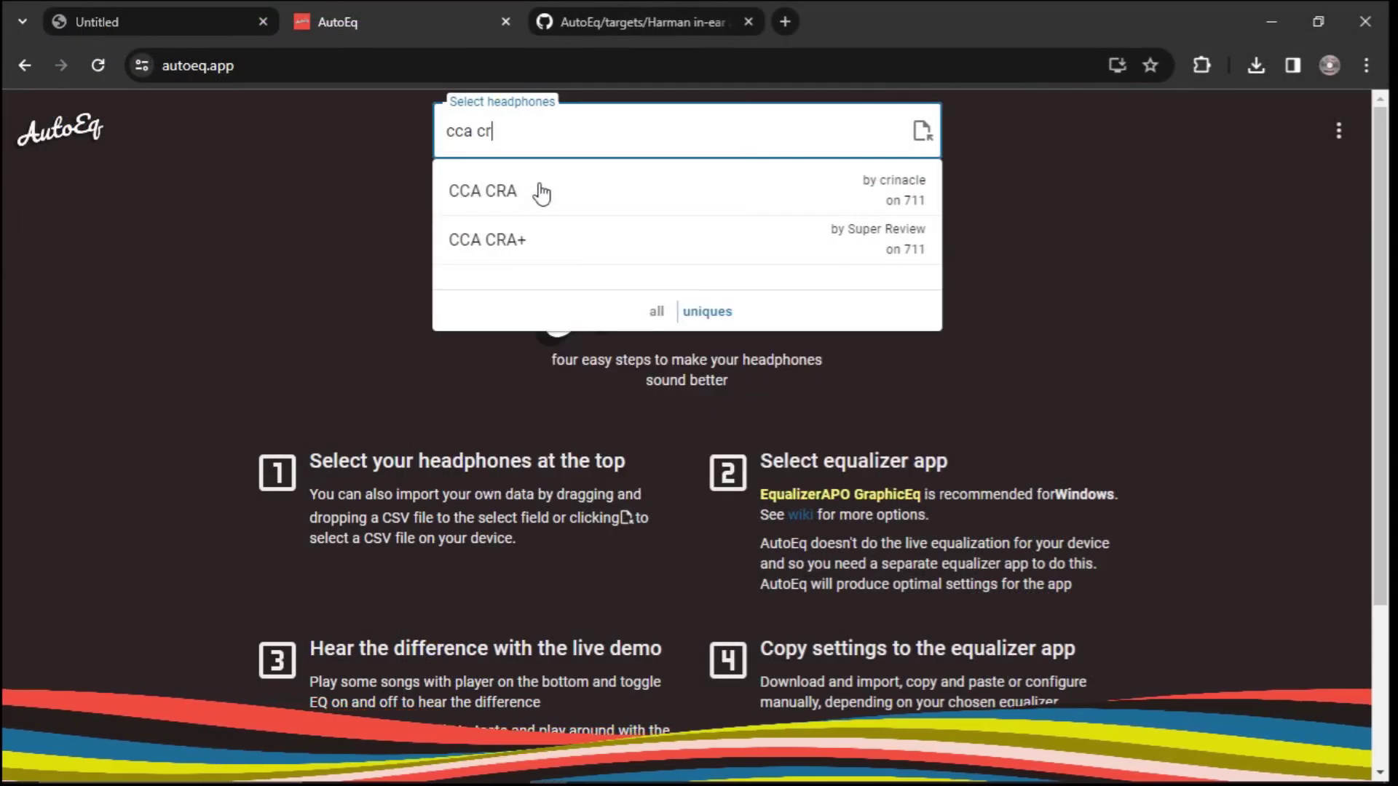
click(492, 208)
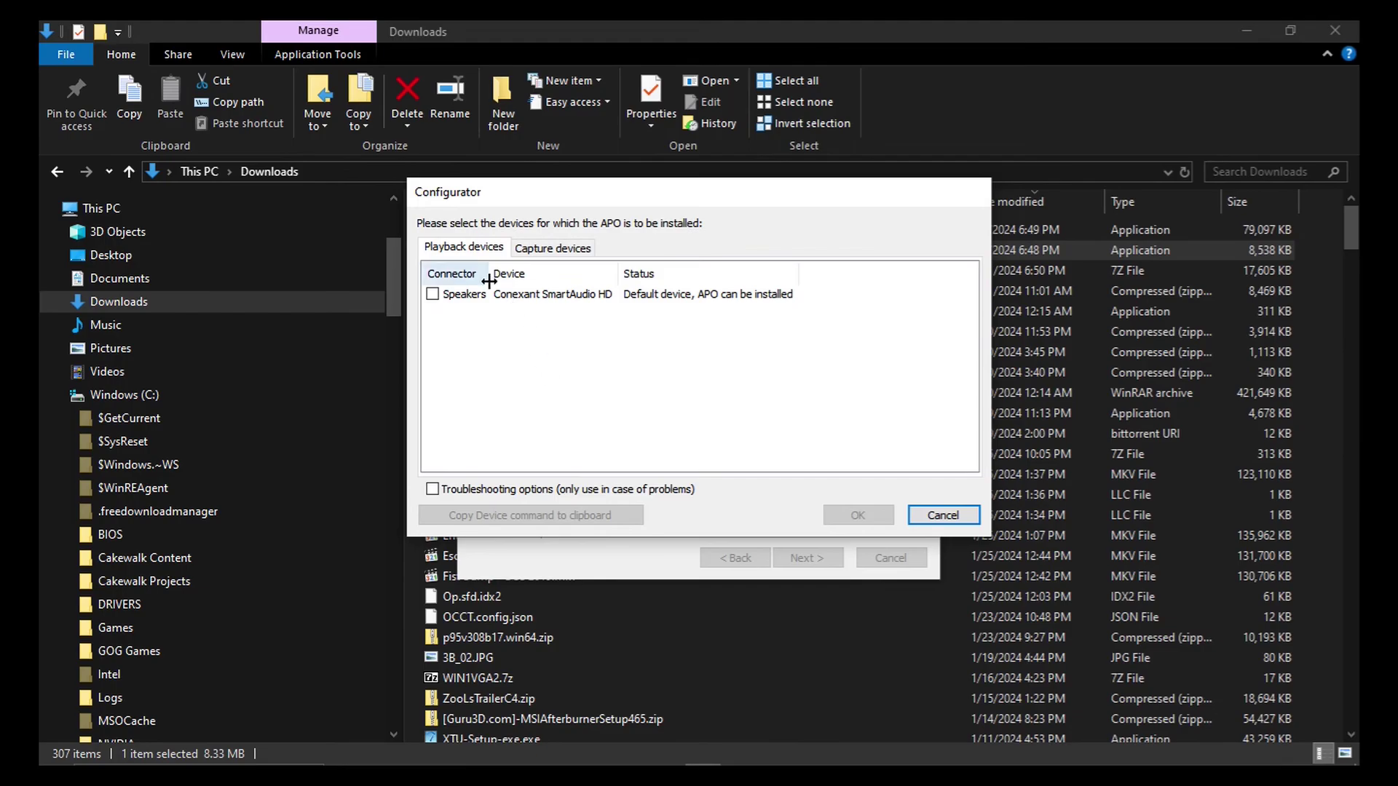
- Enable the APO on the Speakers (Conexant SmartAudio HD) device and dismiss the info notice
click(465, 294)
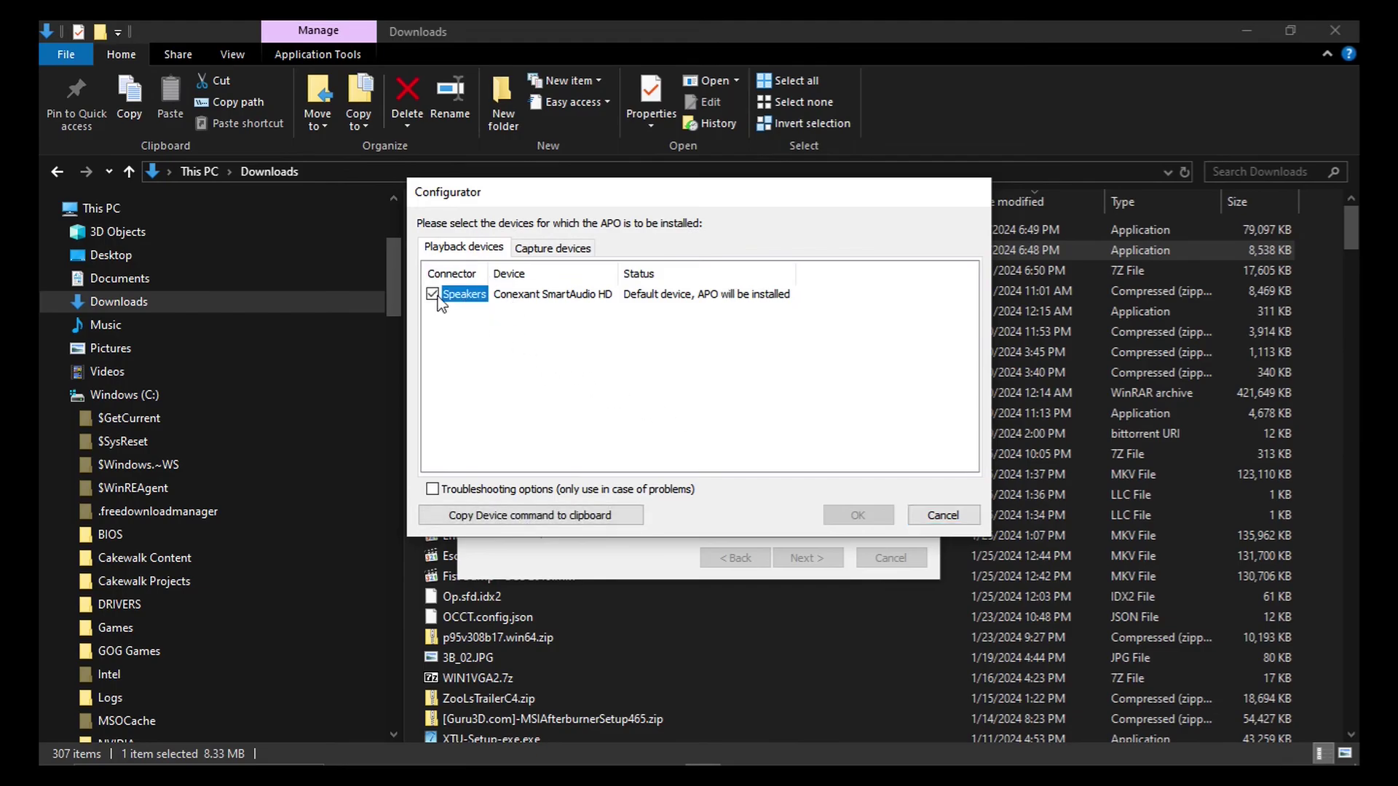
click(853, 516)
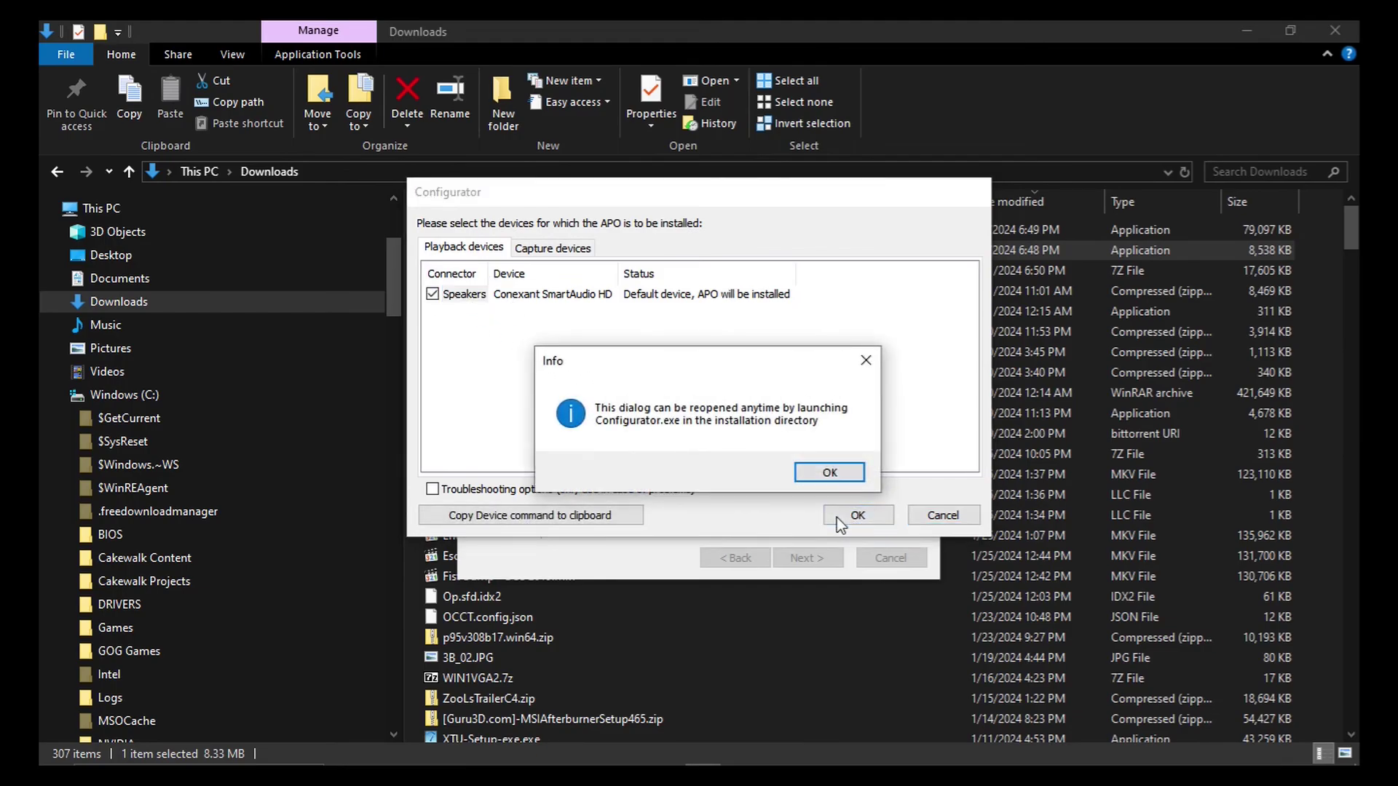
click(827, 475)
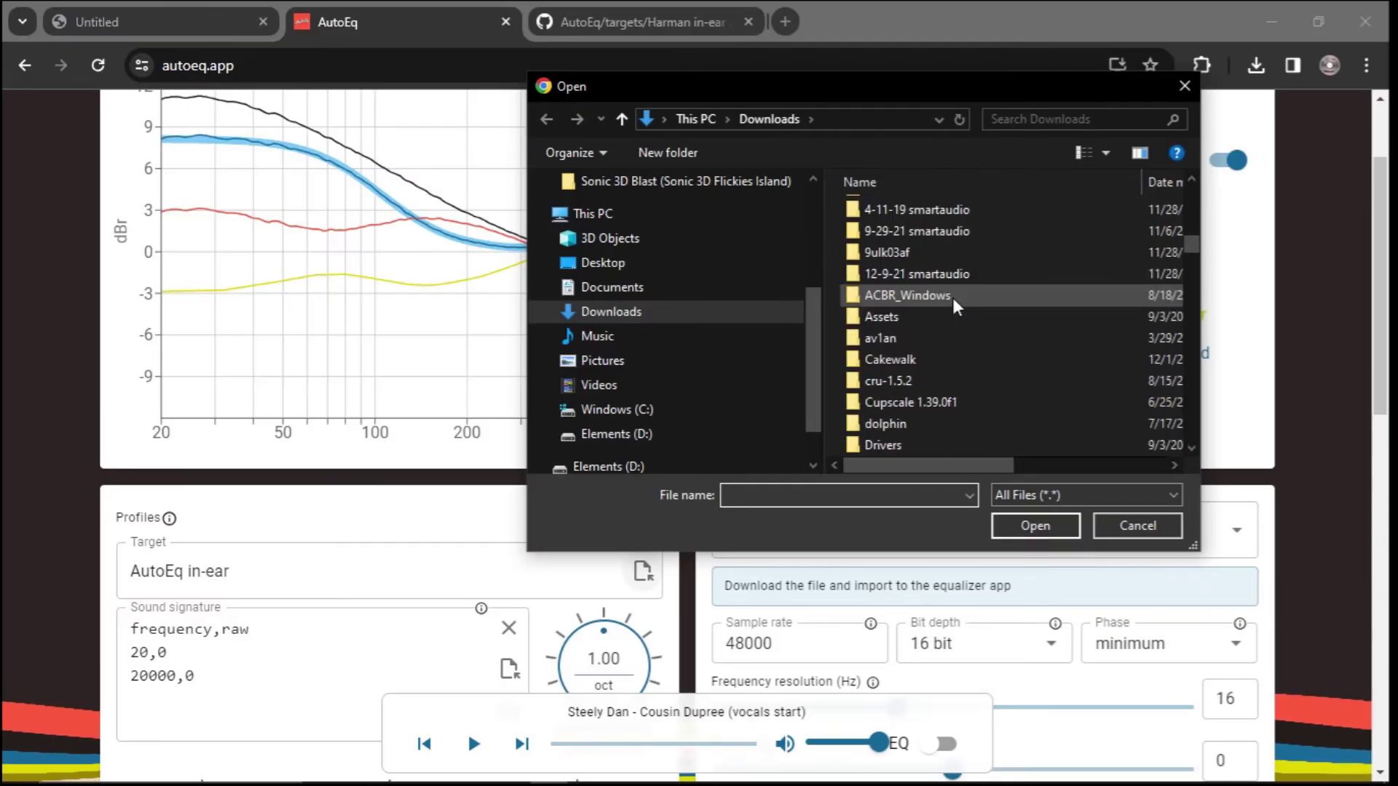
- Agree to unpack the HeSuVi files and close the finished copy window
scroll(952, 299, down, 20)
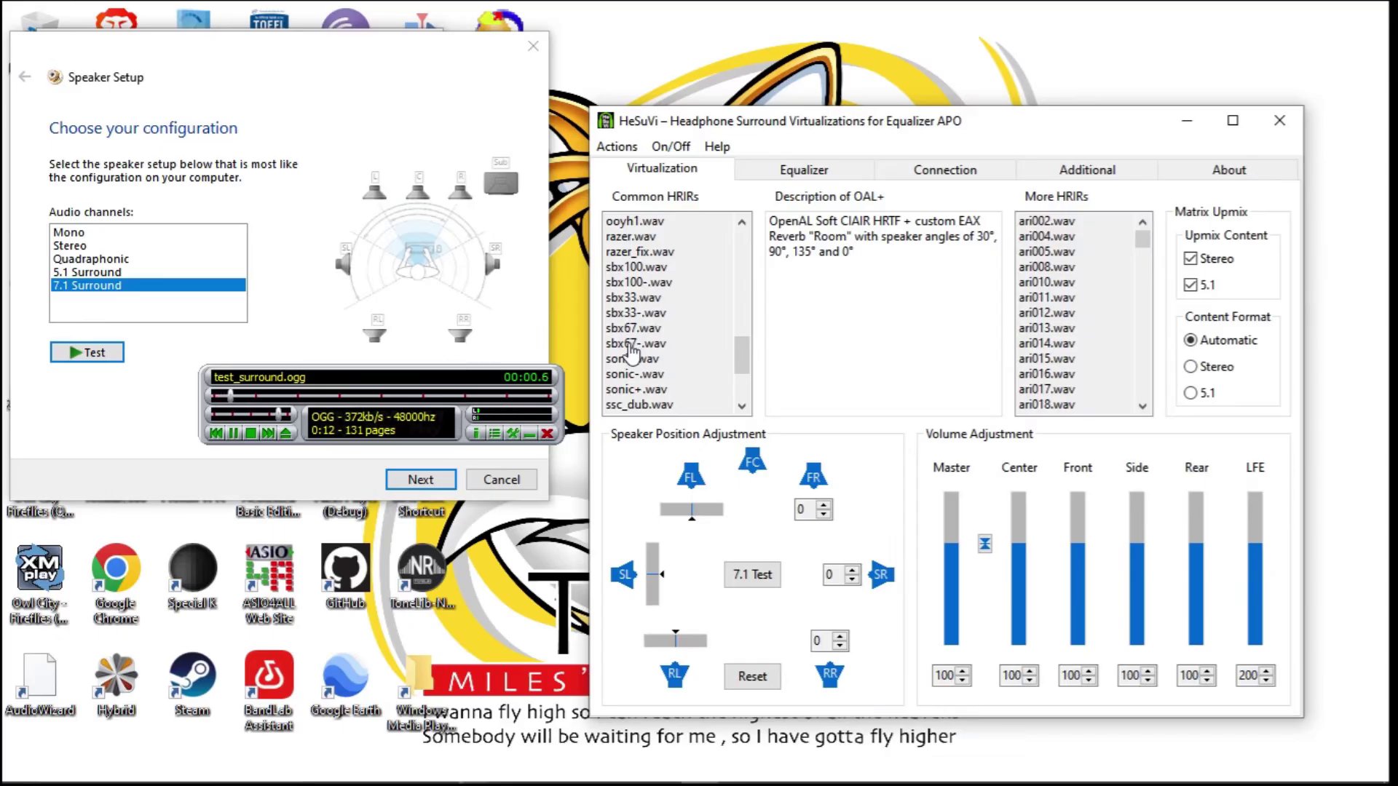
scroll(632, 350, up, 3)
click(750, 466)
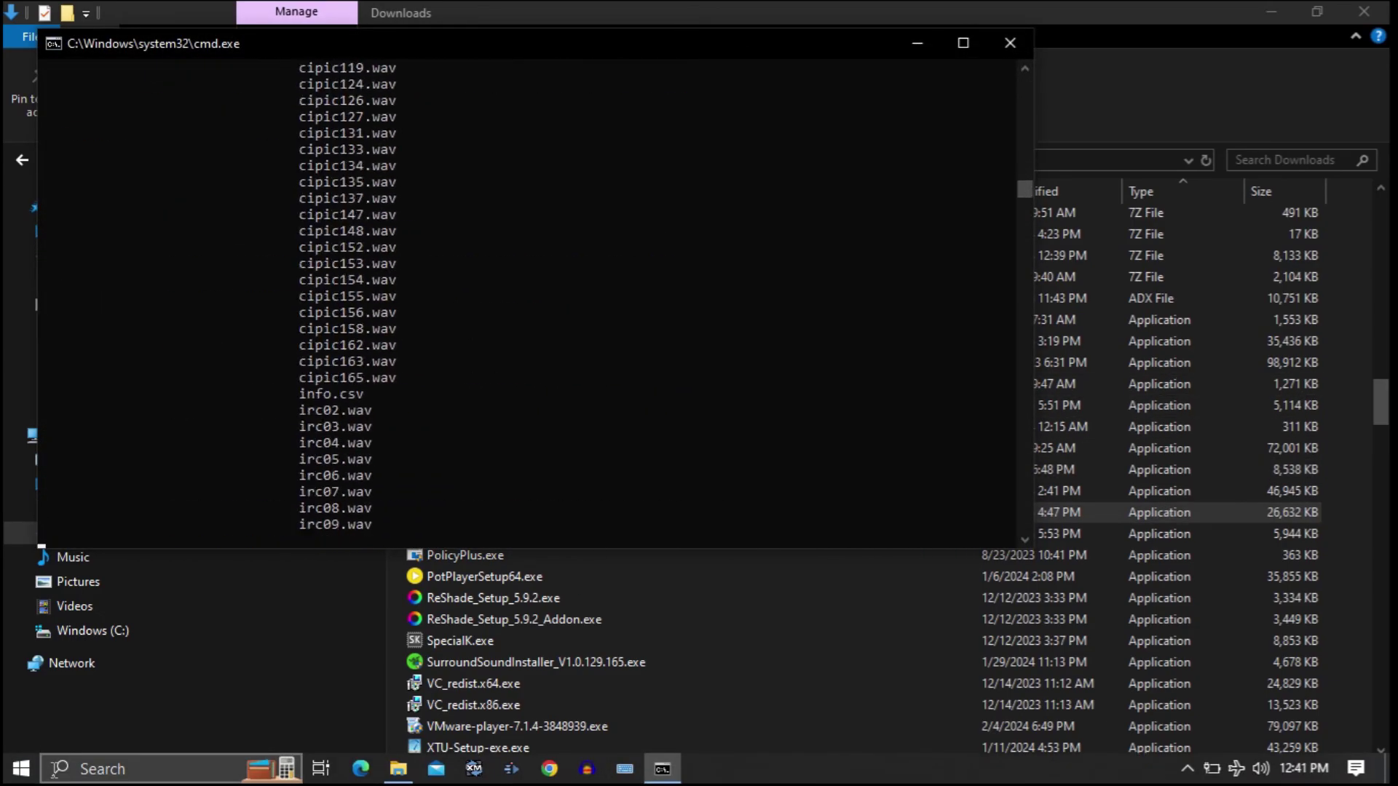
click(1009, 43)
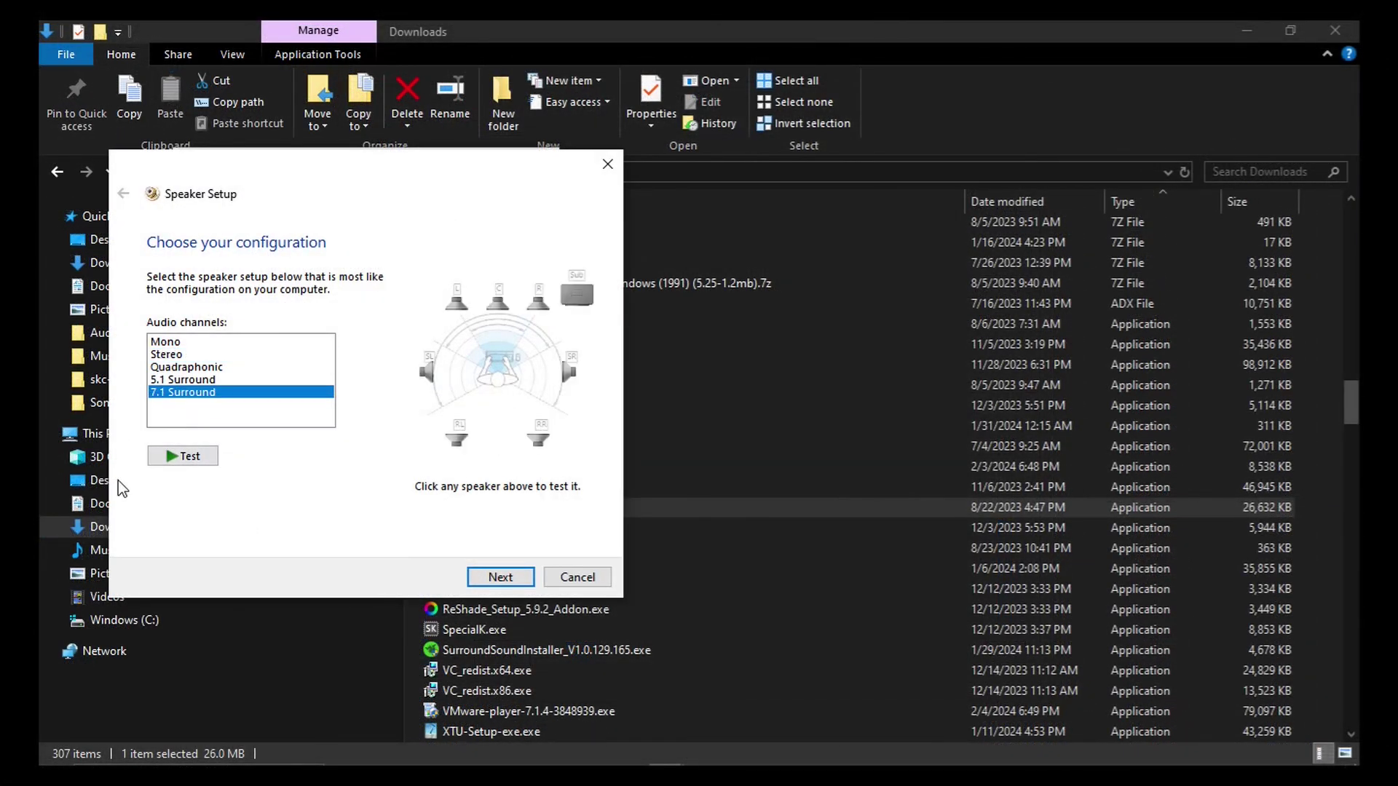
- Play the 7.1 speaker test while auditioning the ssc_ny+.wav and sonic-.wav HRIRs
click(184, 459)
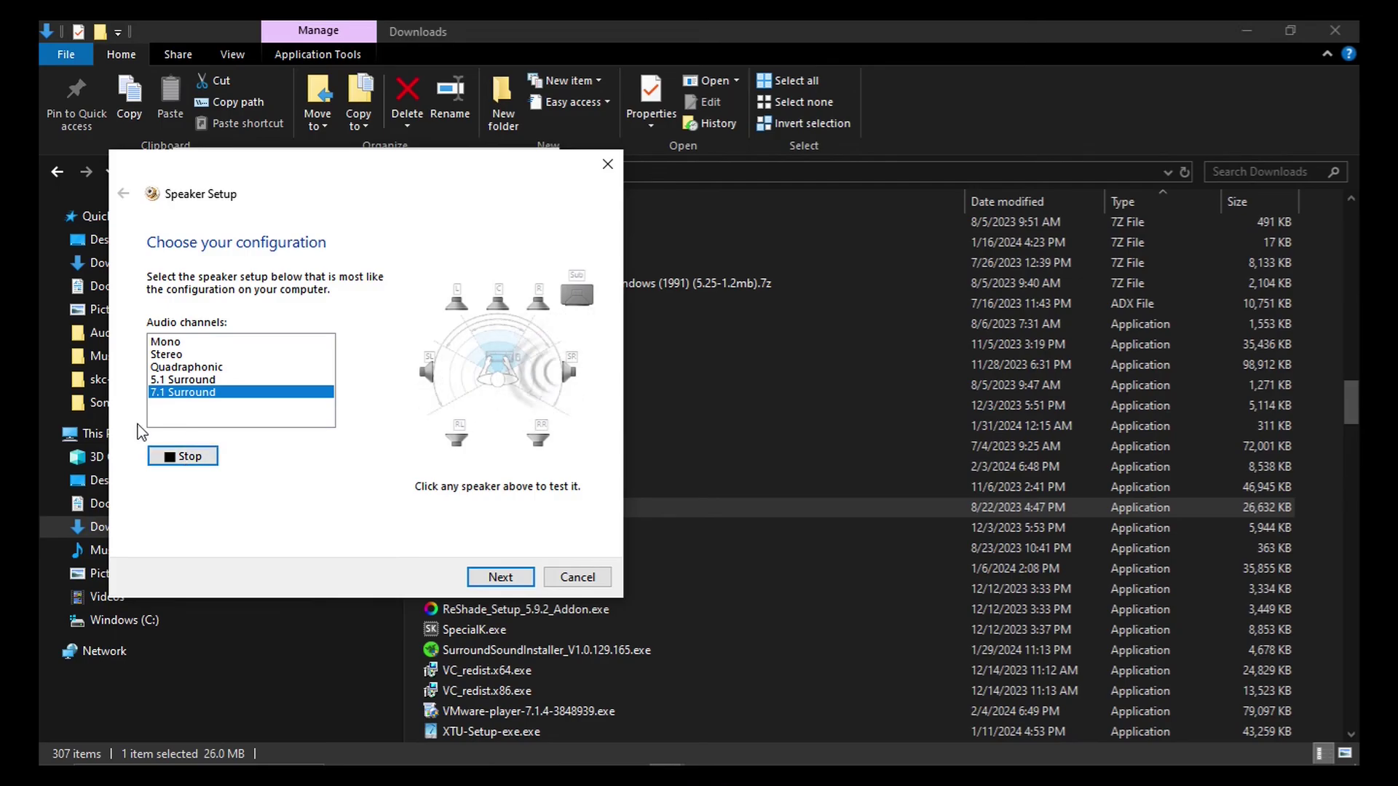
click(486, 582)
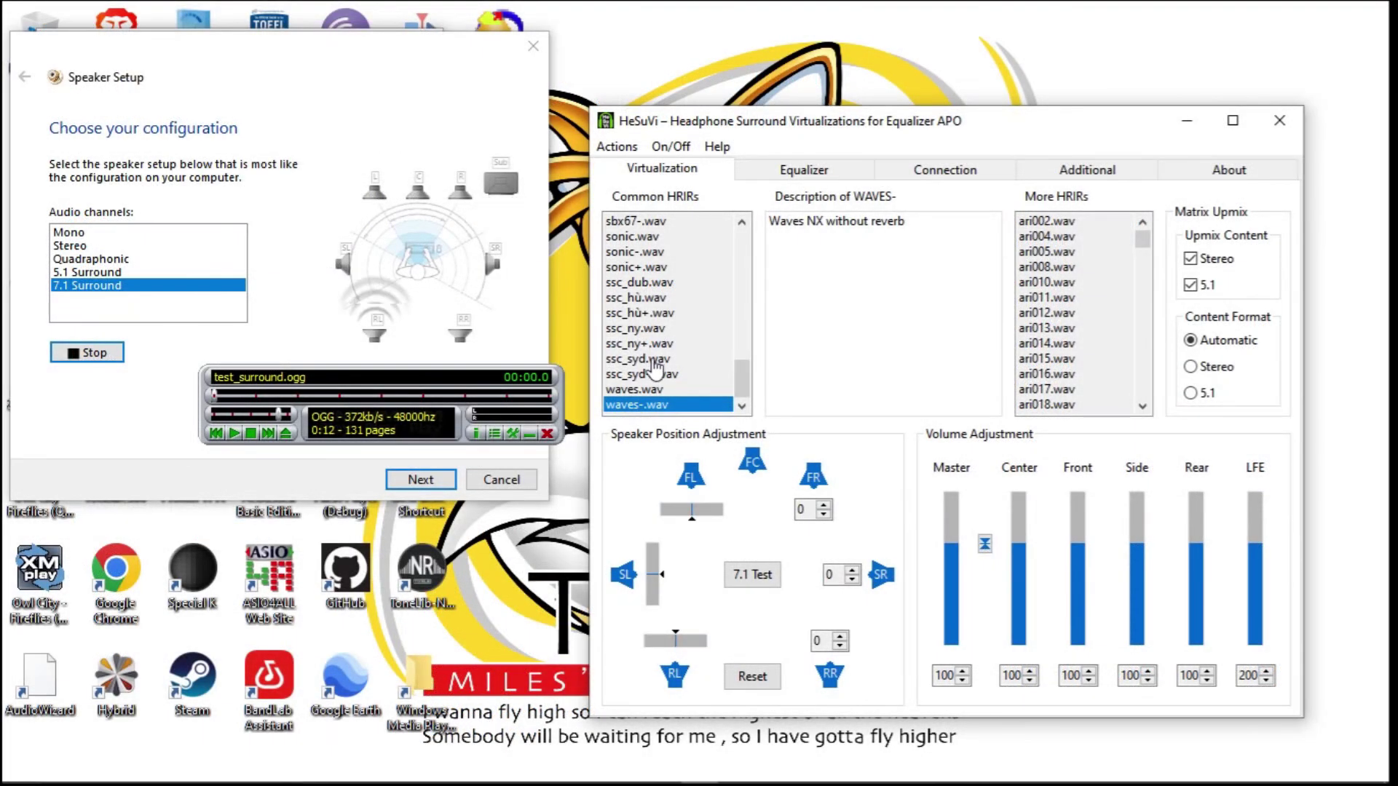
click(644, 345)
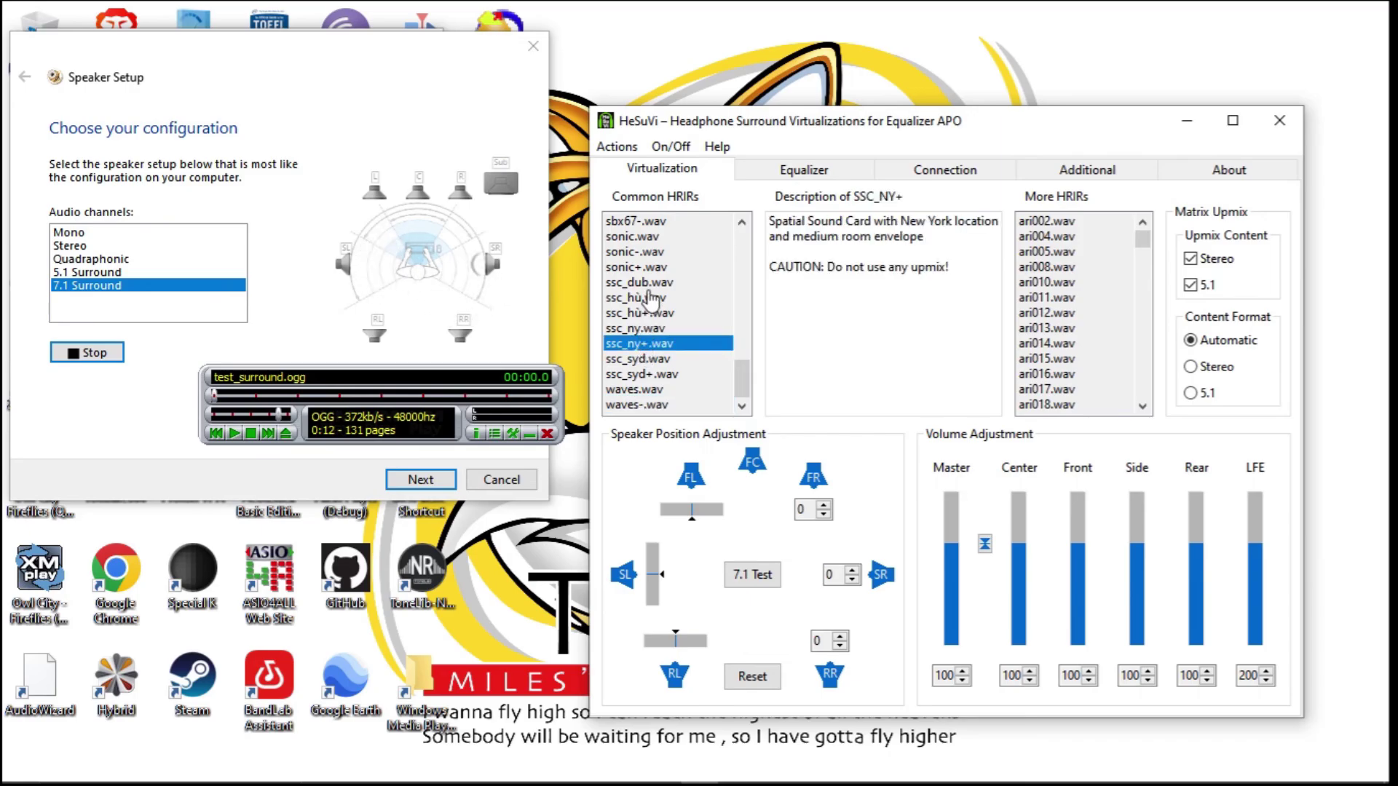
click(115, 355)
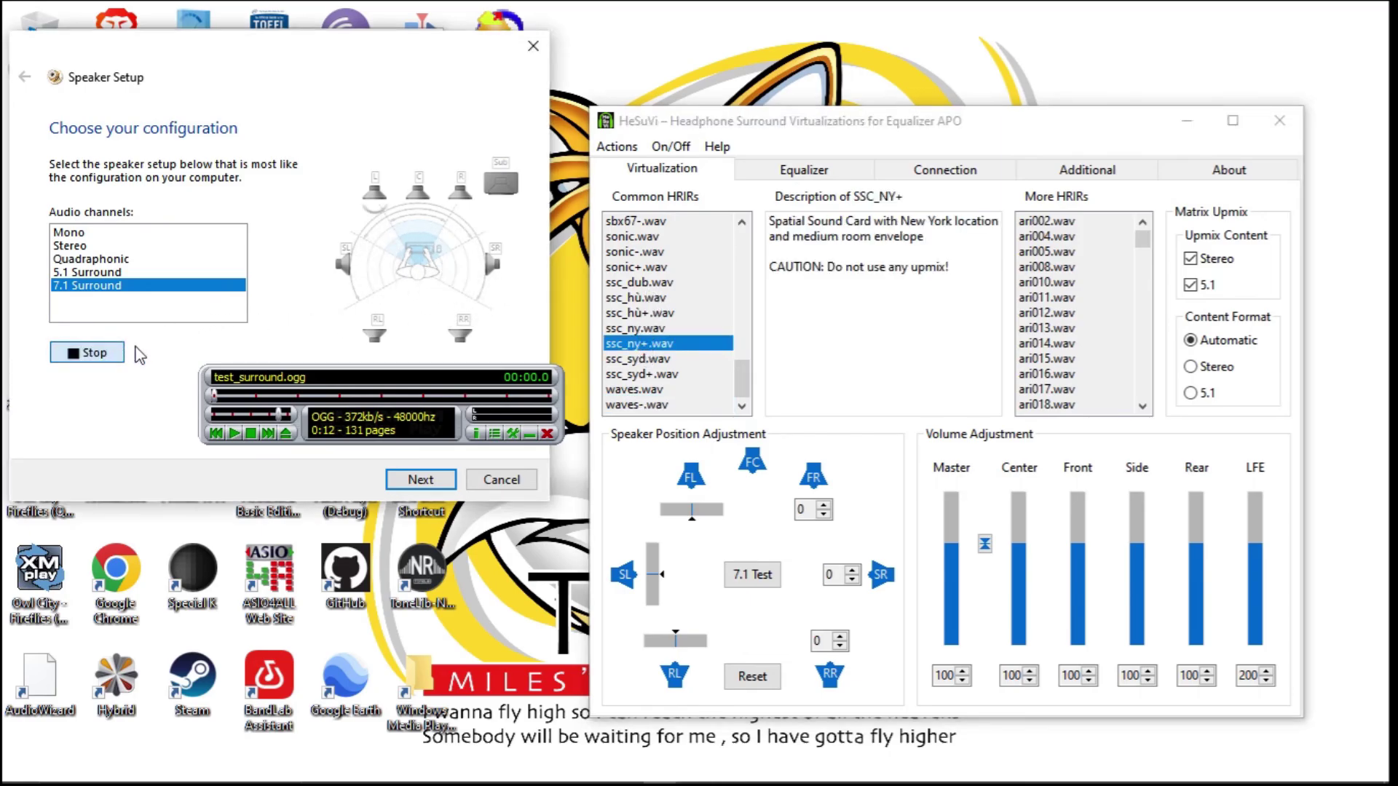
click(655, 257)
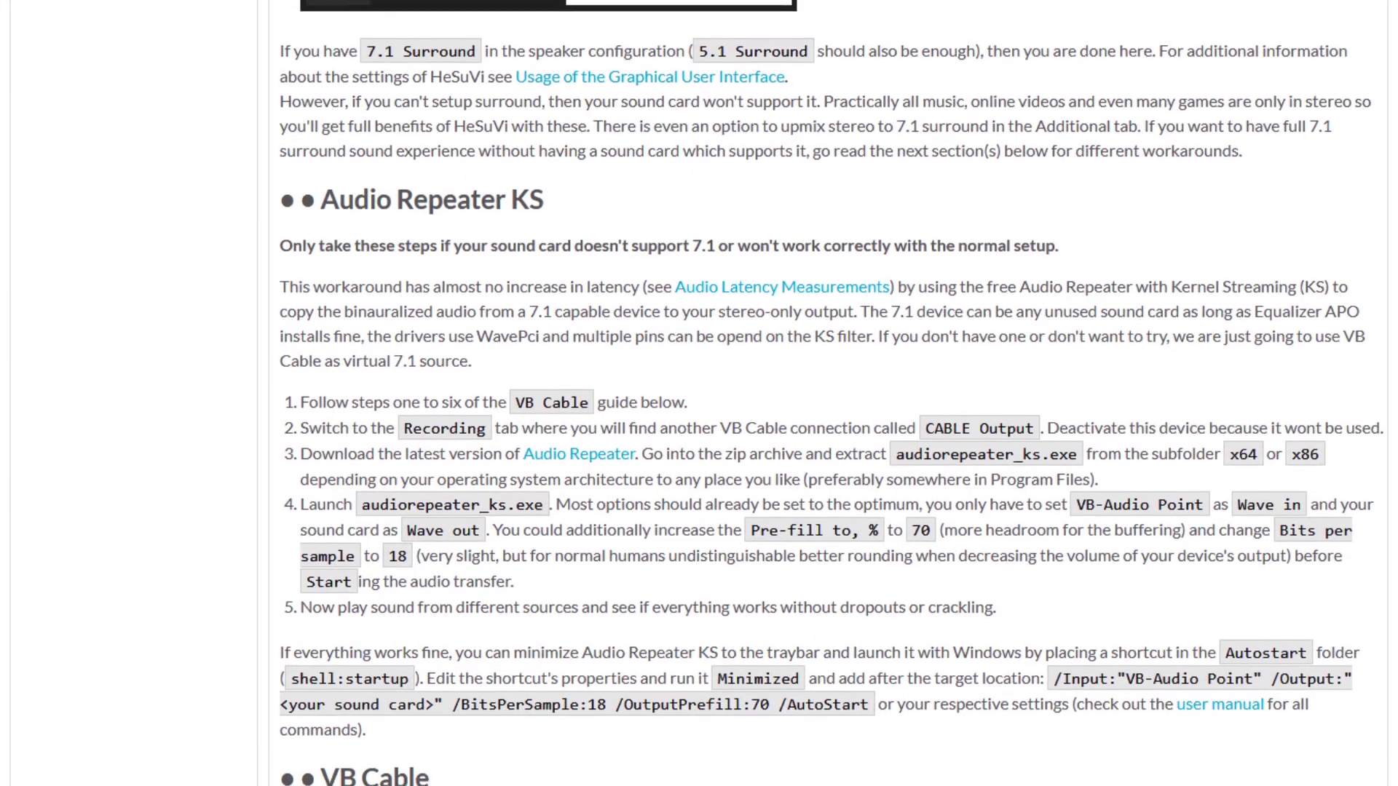
- Scroll through the HeSuVi wiki's VB Cable workaround and the VB-Audio and ASIO4ALL pages
scroll(821, 393, down, 3)
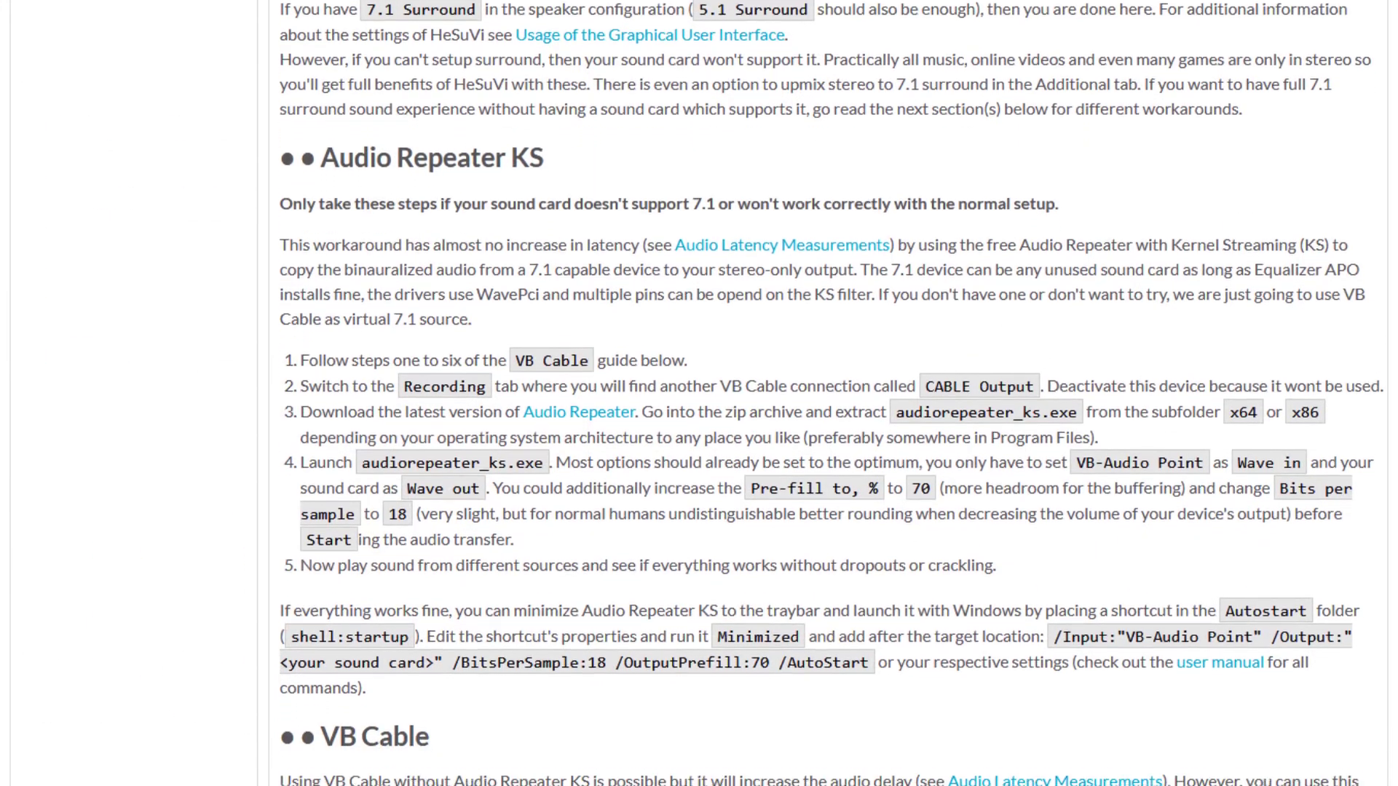
scroll(821, 393, down, 5)
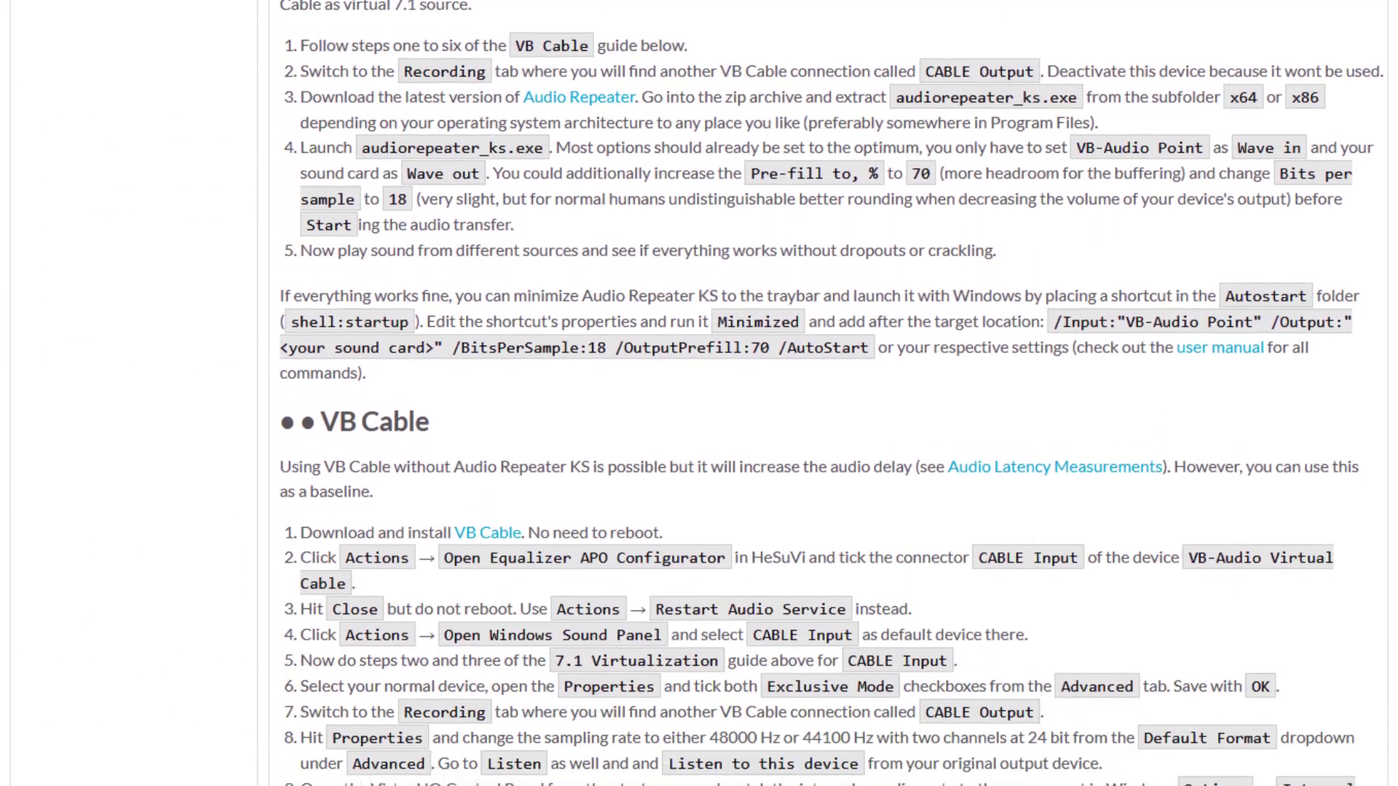
scroll(822, 393, down, 7)
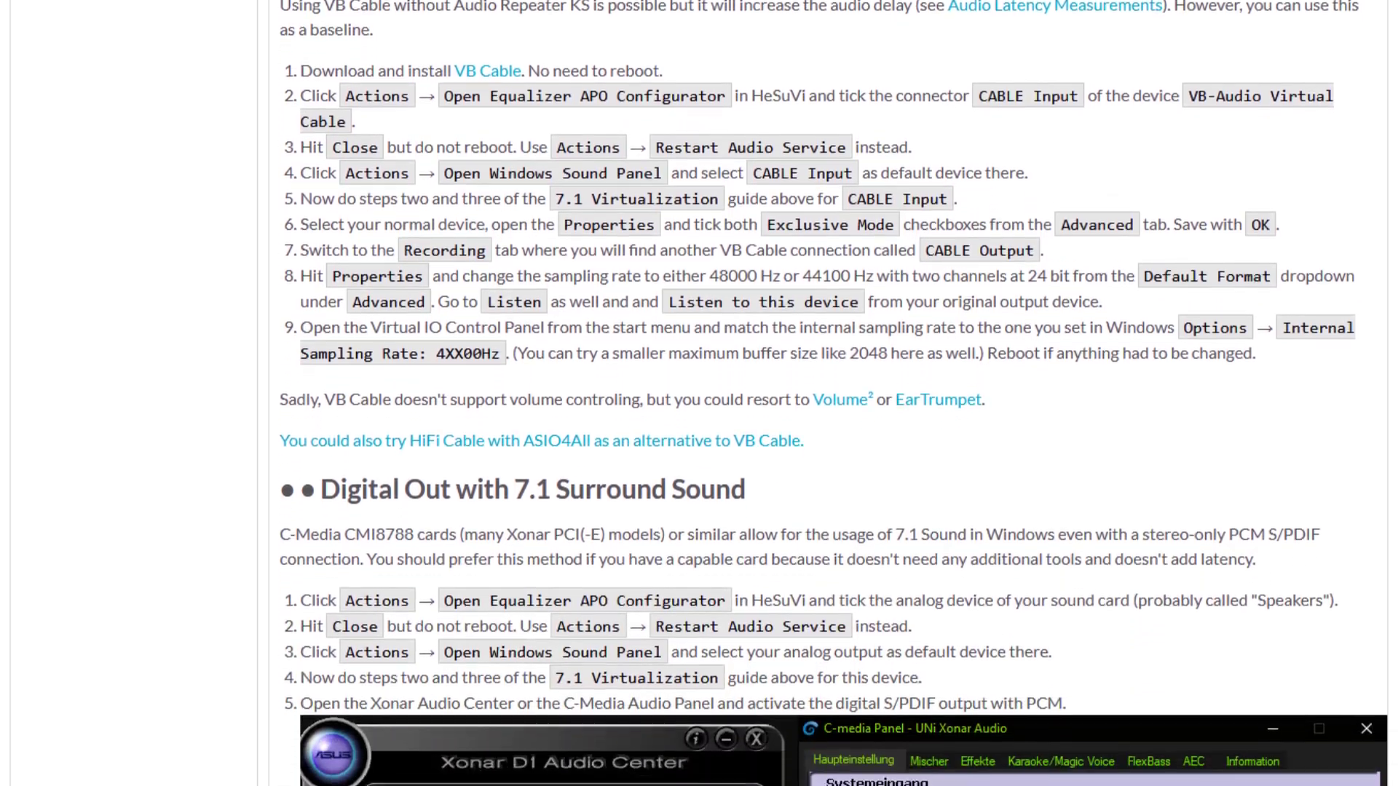
scroll(821, 394, down, 7)
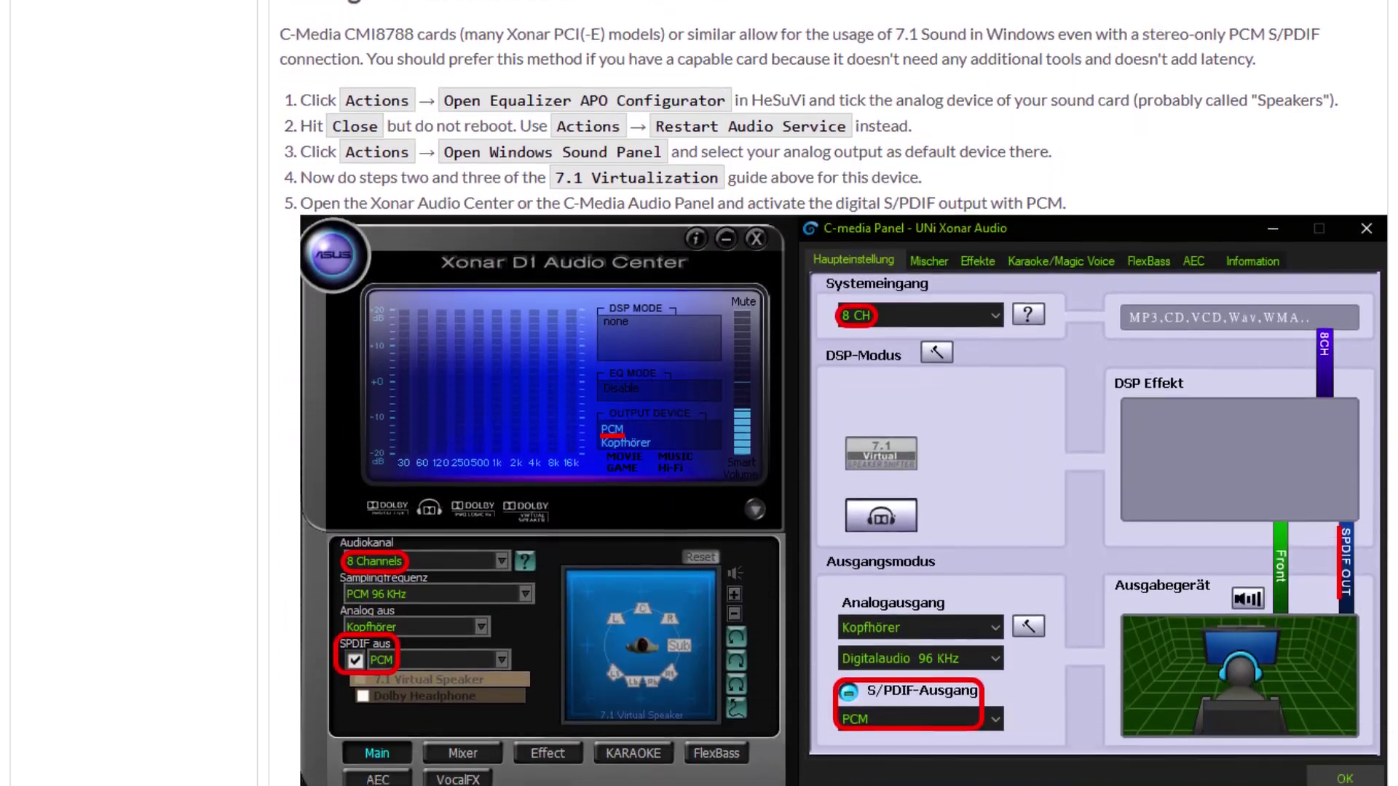
scroll(821, 393, down, 5)
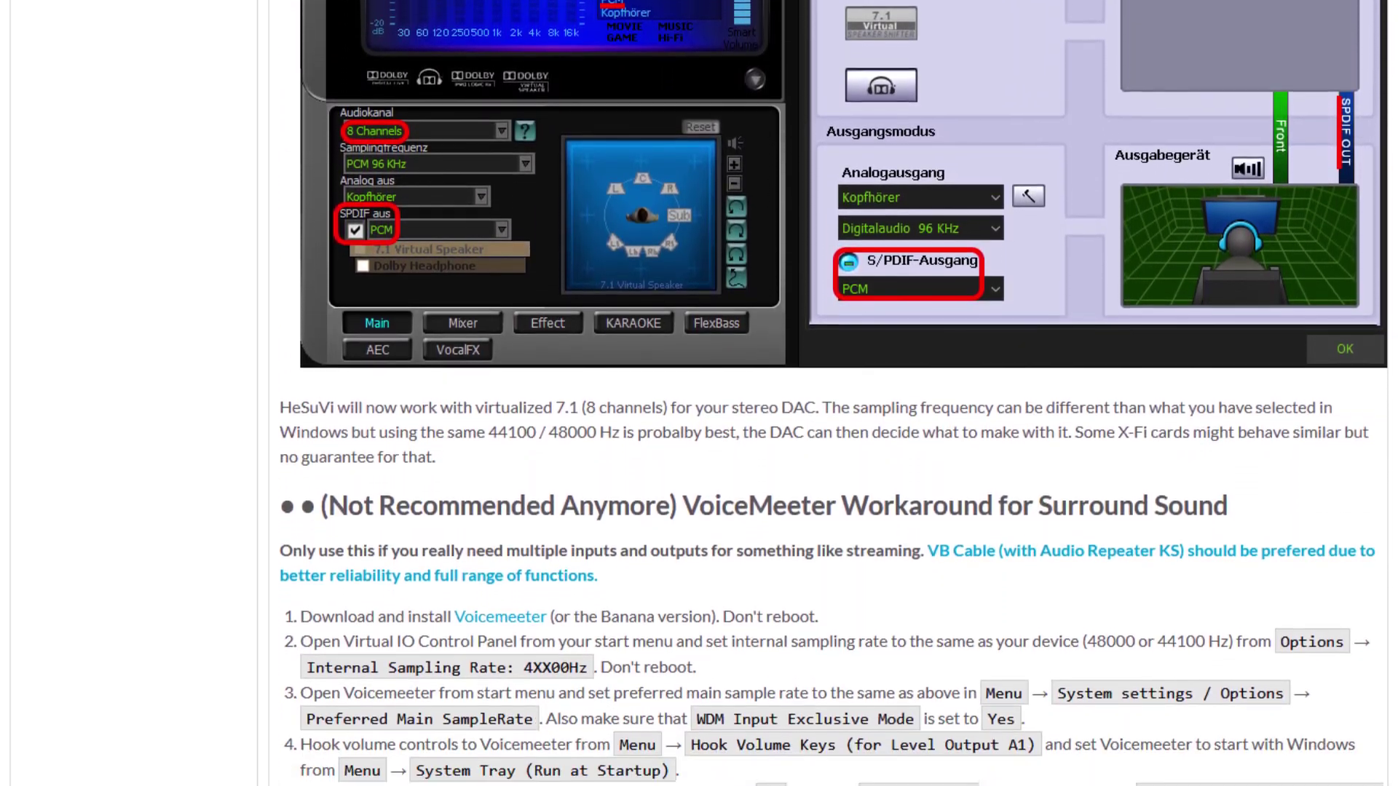
scroll(821, 393, down, 3)
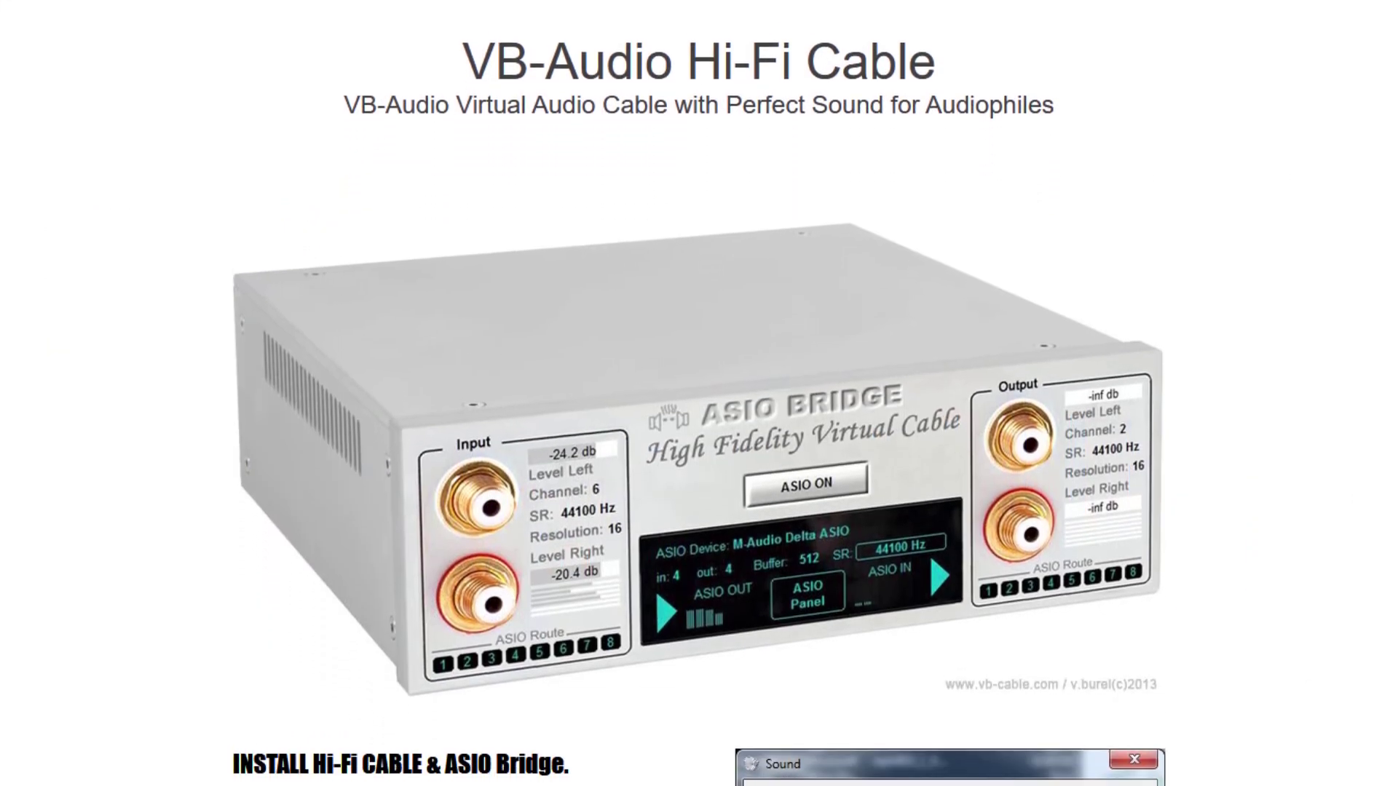
scroll(699, 393, down, 5)
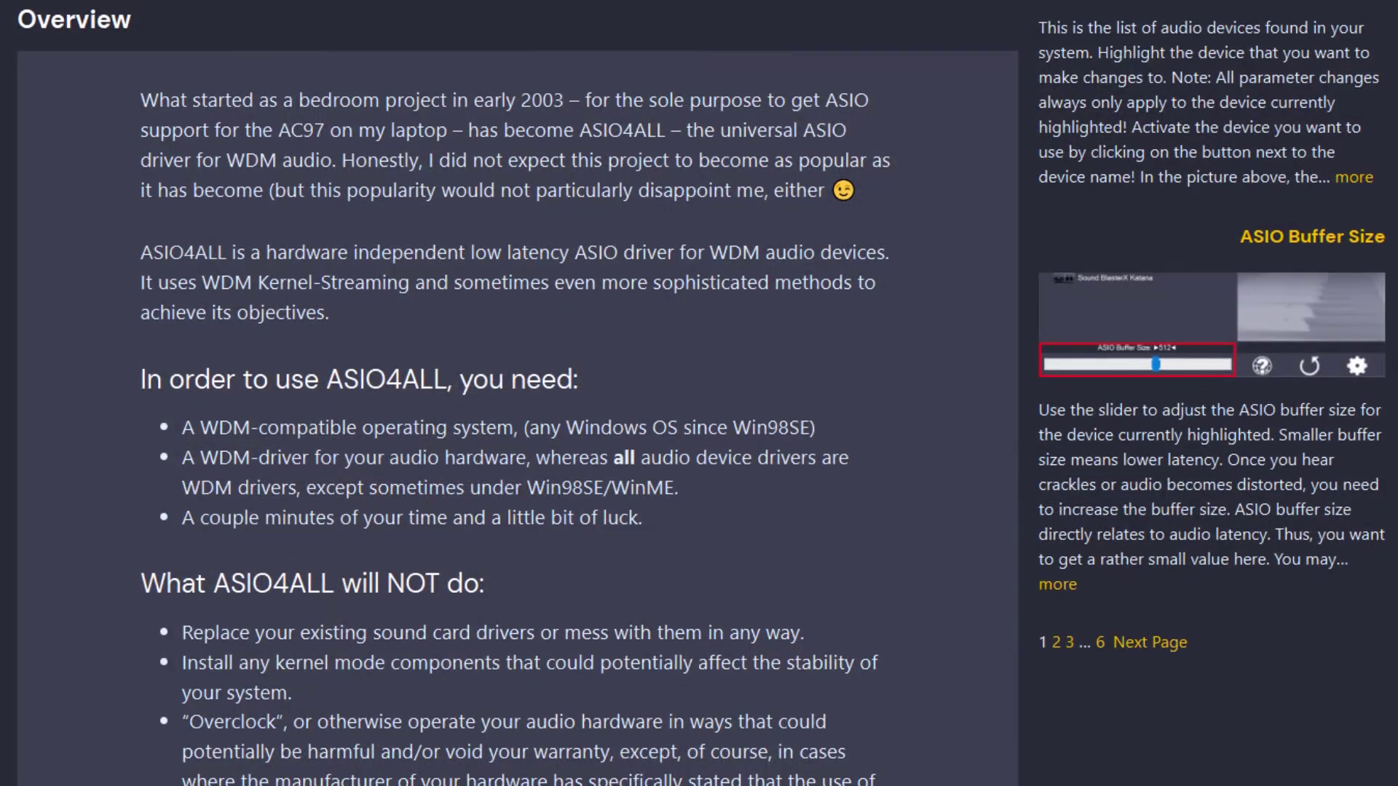
scroll(510, 393, down, 2)
scroll(510, 393, down, 1)
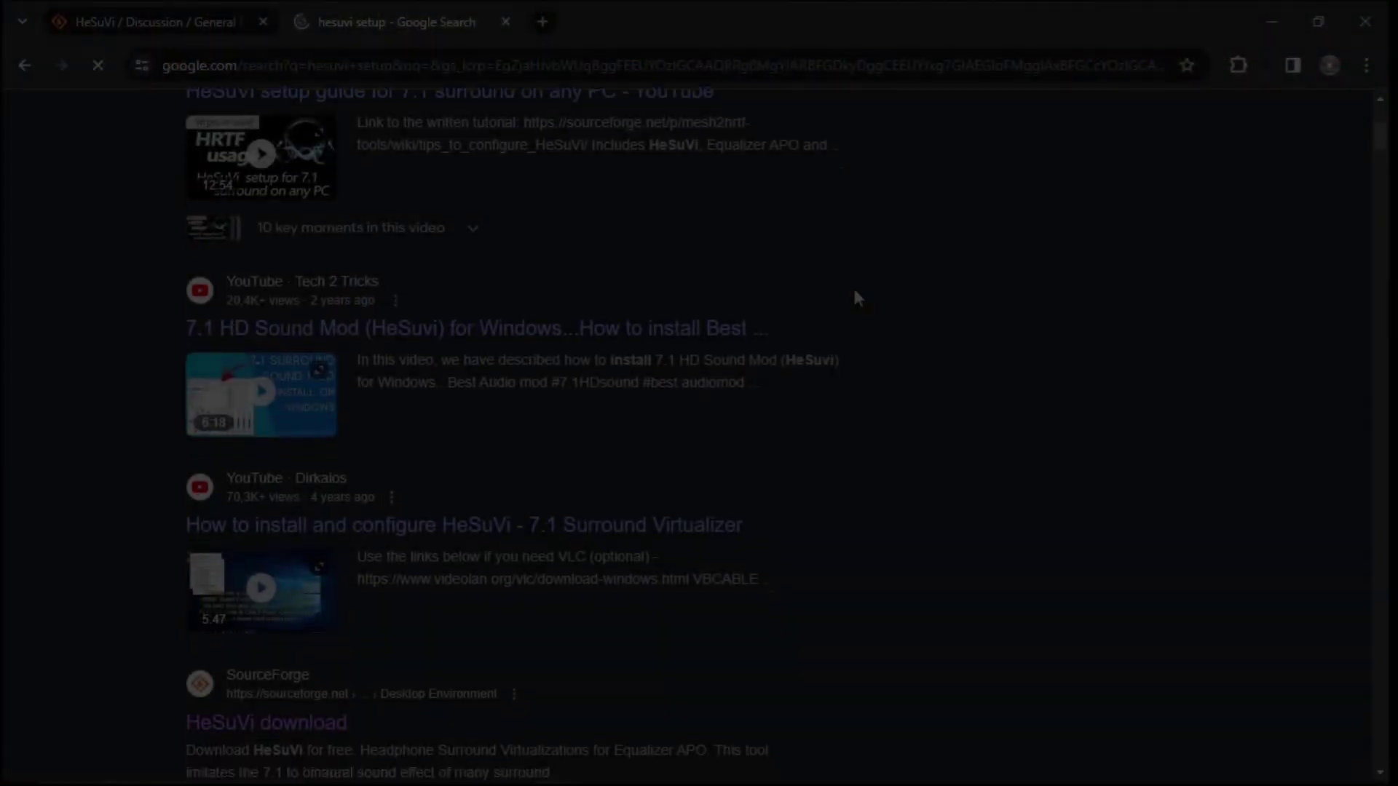
scroll(856, 297, down, 15)
scroll(845, 297, down, 5)
- Open the Virtual 7.1 Surround Sound for Headphones article and read down to First Steps
click(436, 399)
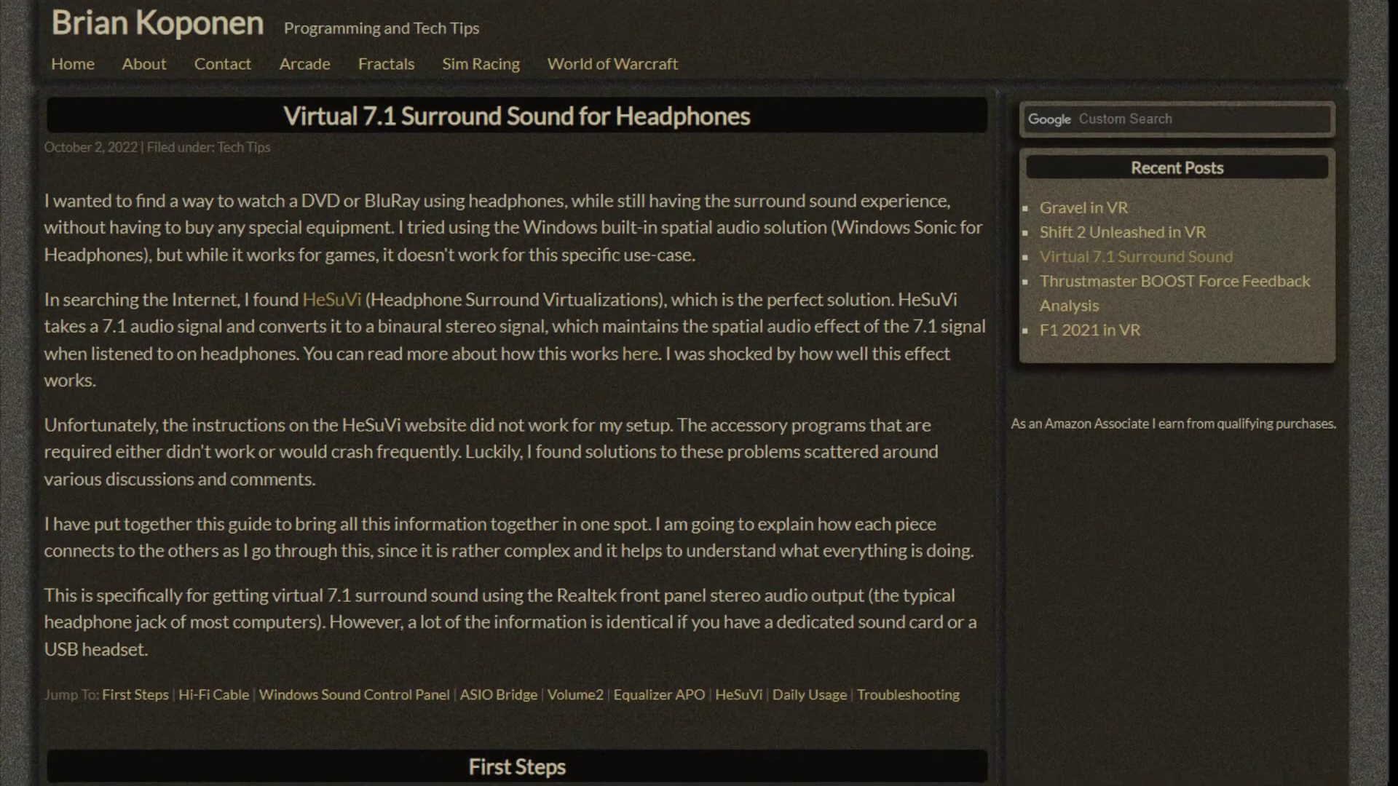
scroll(509, 393, down, 2)
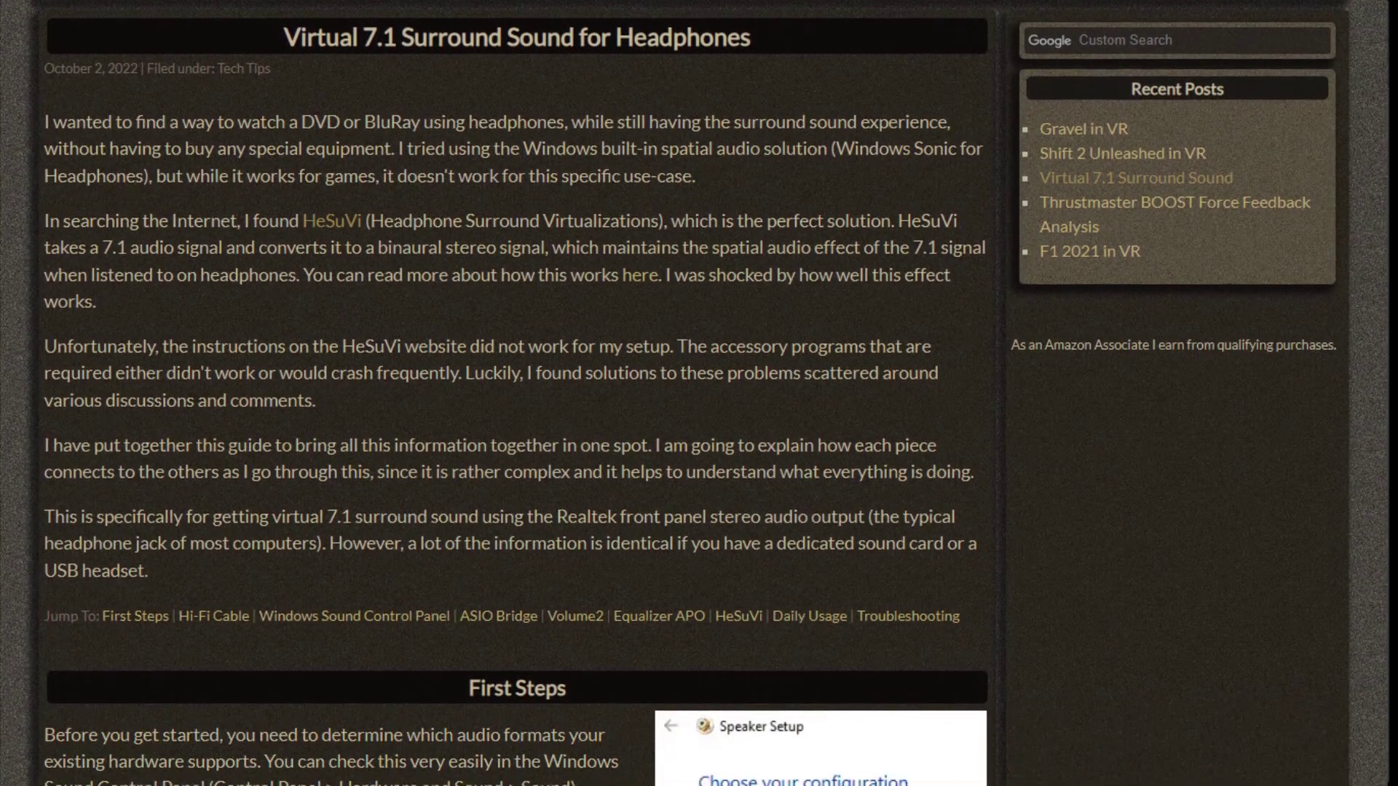
scroll(510, 393, down, 3)
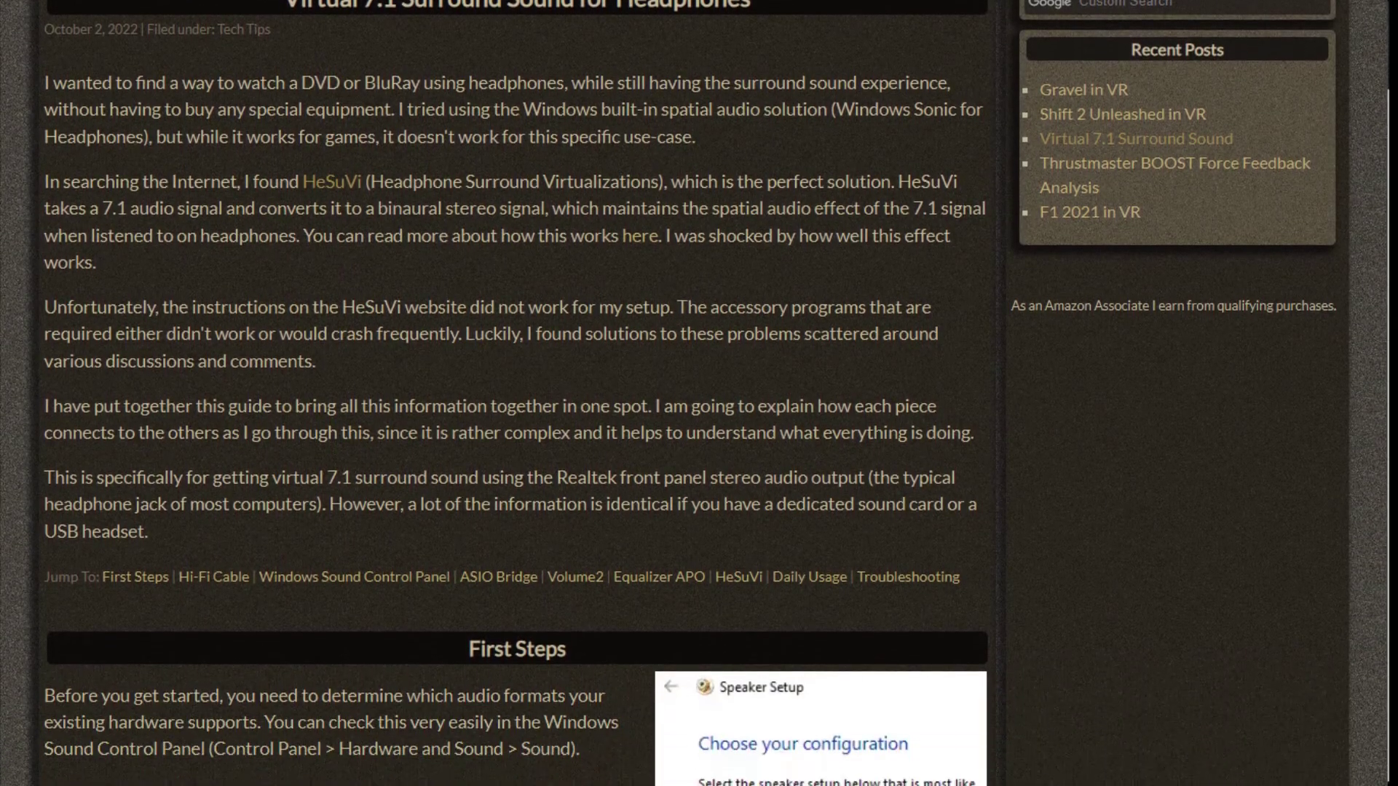
scroll(509, 393, down, 4)
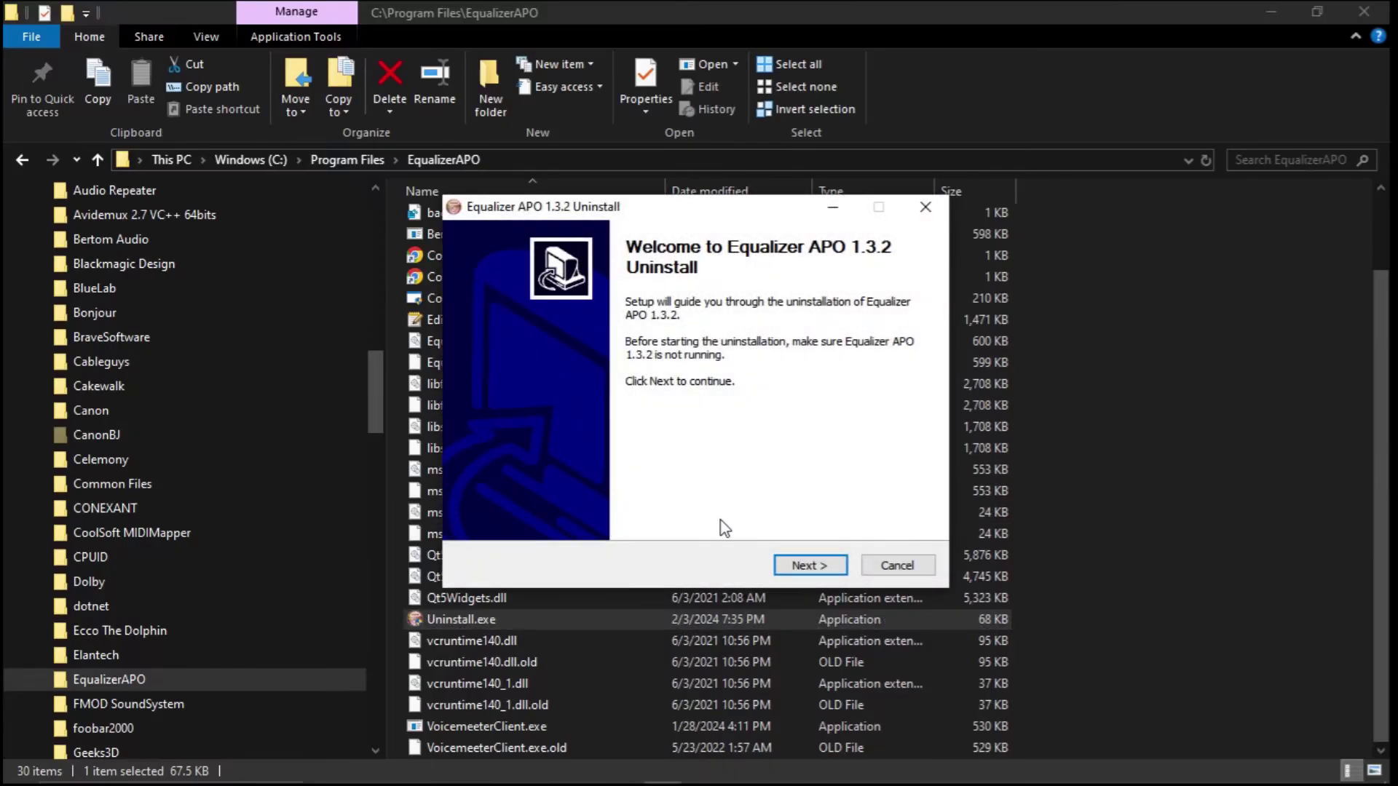
- Uninstall Equalizer APO 1.3.2, keeping 'Remove configurations and registry backups' checked
click(833, 565)
click(821, 566)
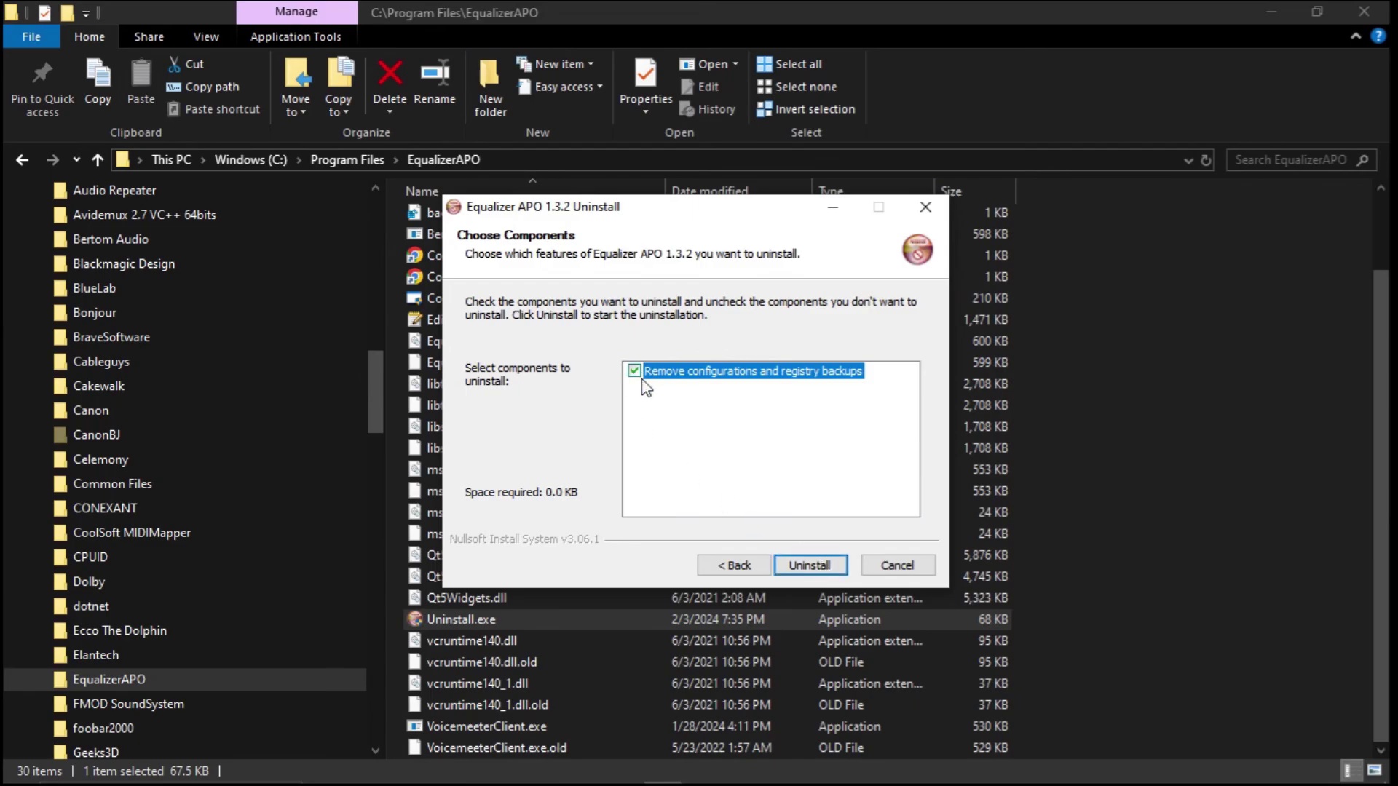
click(804, 573)
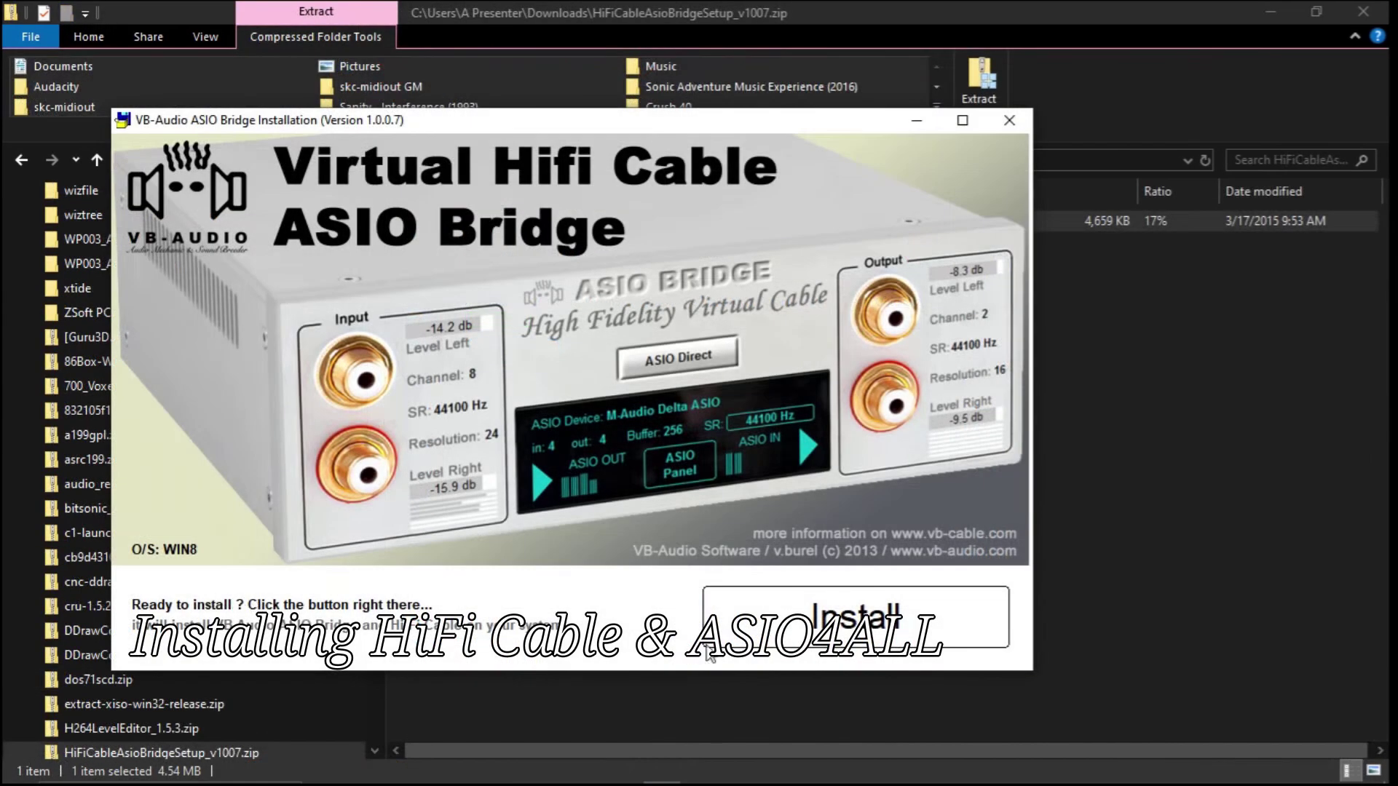
- Install the Hi-Fi Cable with ASIO Bridge, then take ASIO4ALL 2.15 setup past its license
click(776, 611)
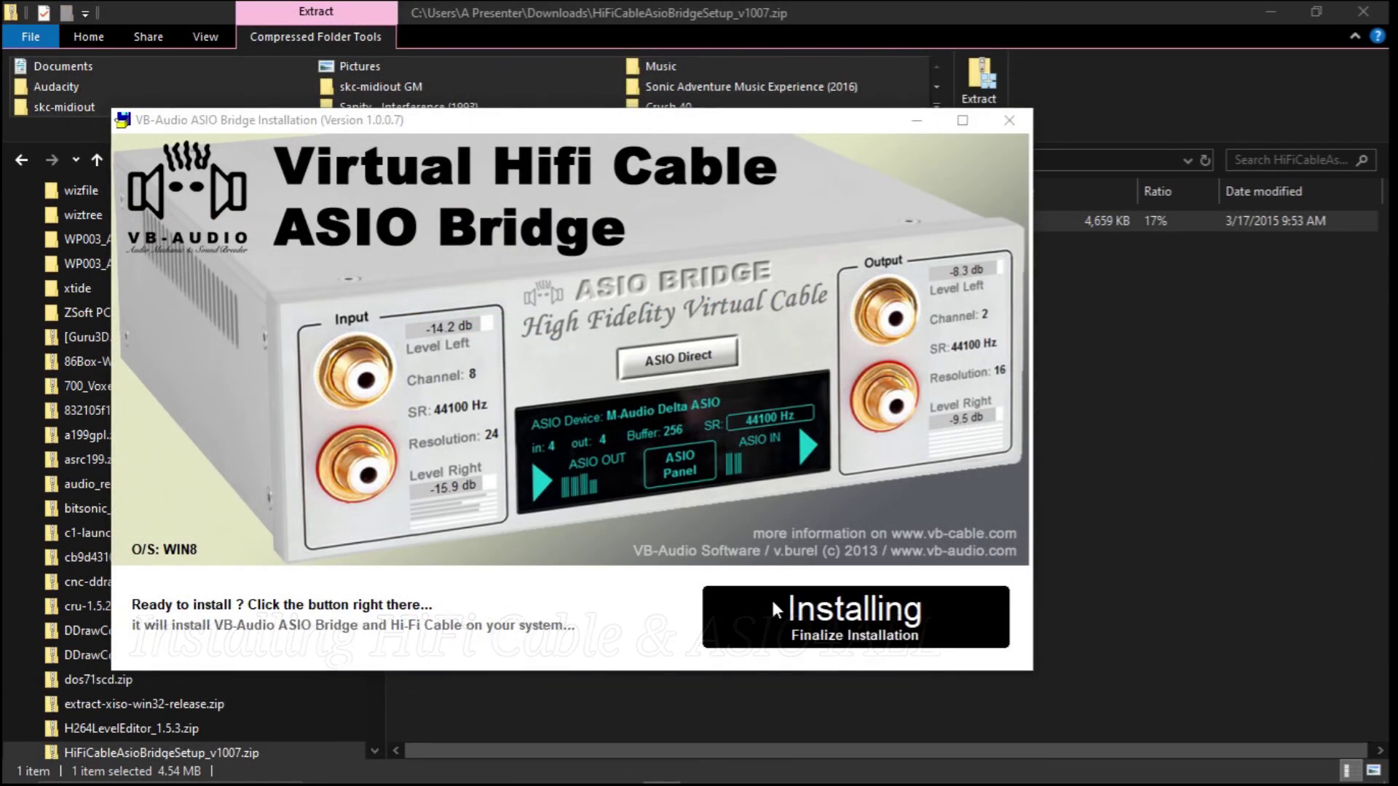
click(819, 471)
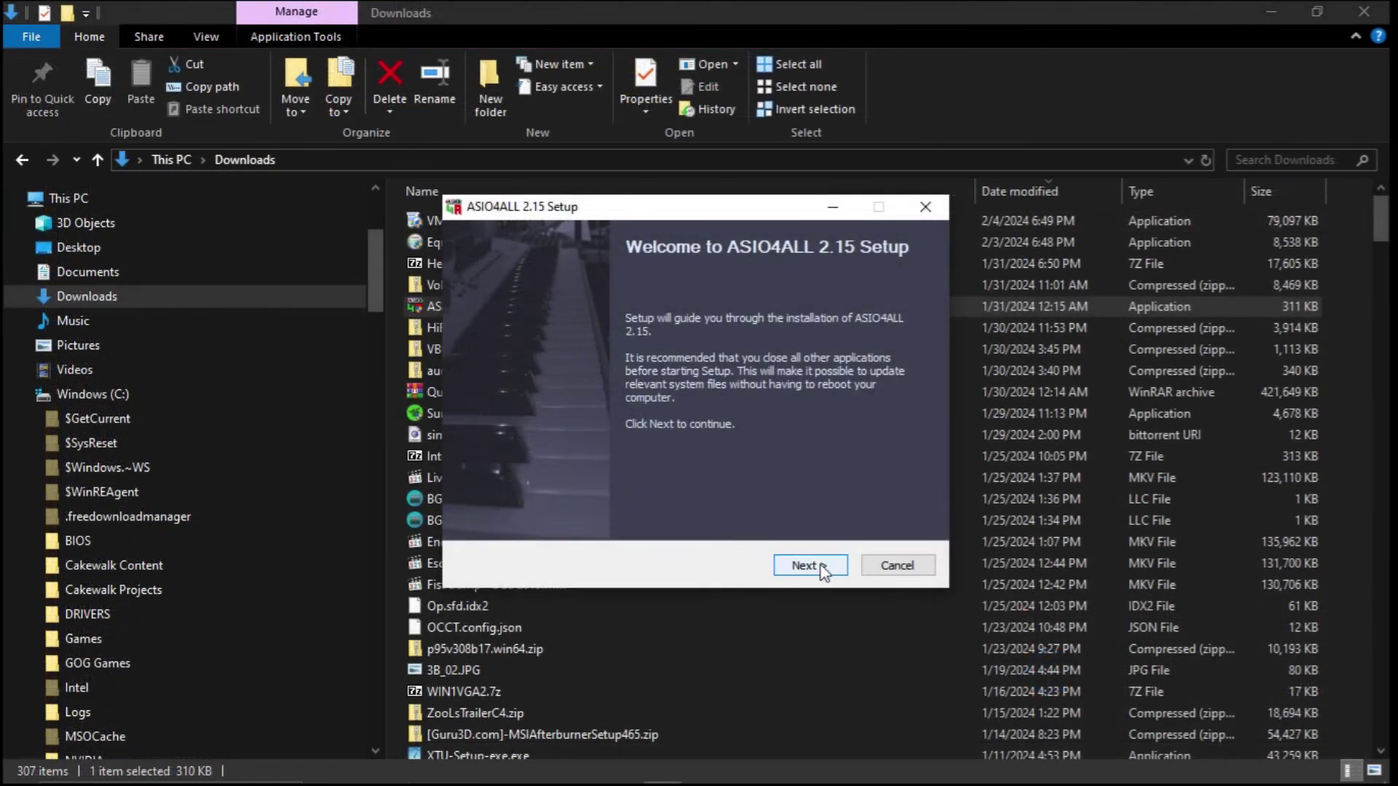
click(821, 567)
click(470, 518)
click(804, 565)
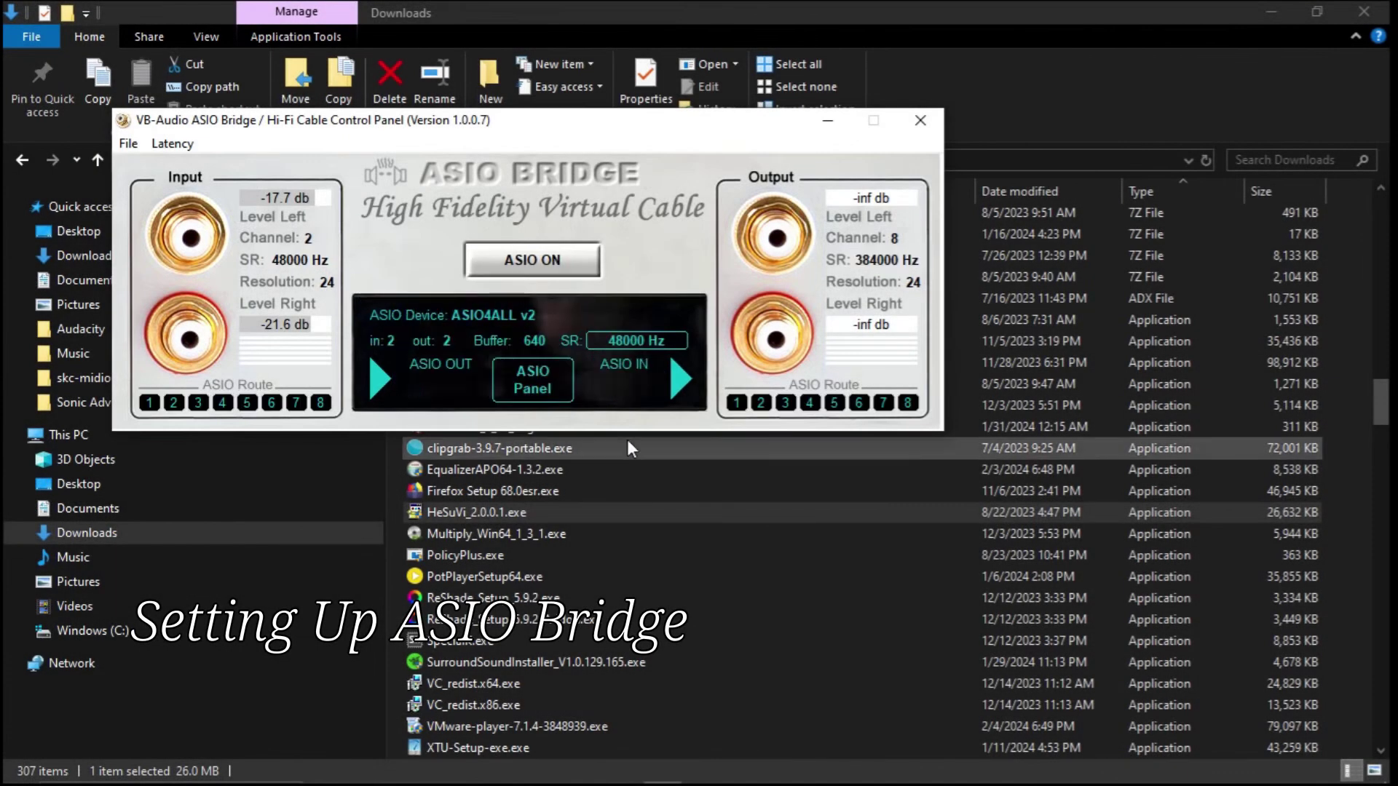
- Reduce the ASIO4ALL buffer size in the ASIO panel, then close the panel
click(172, 144)
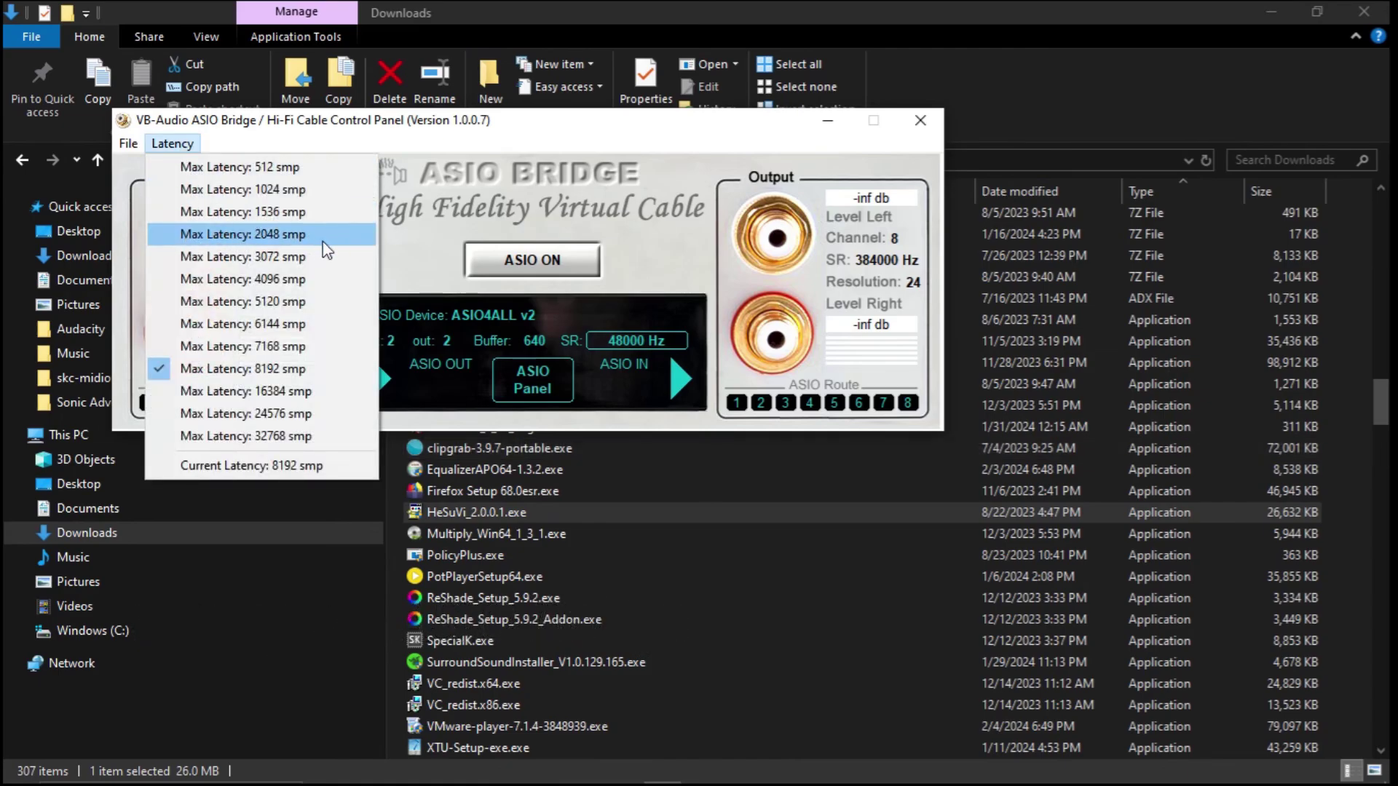
click(538, 378)
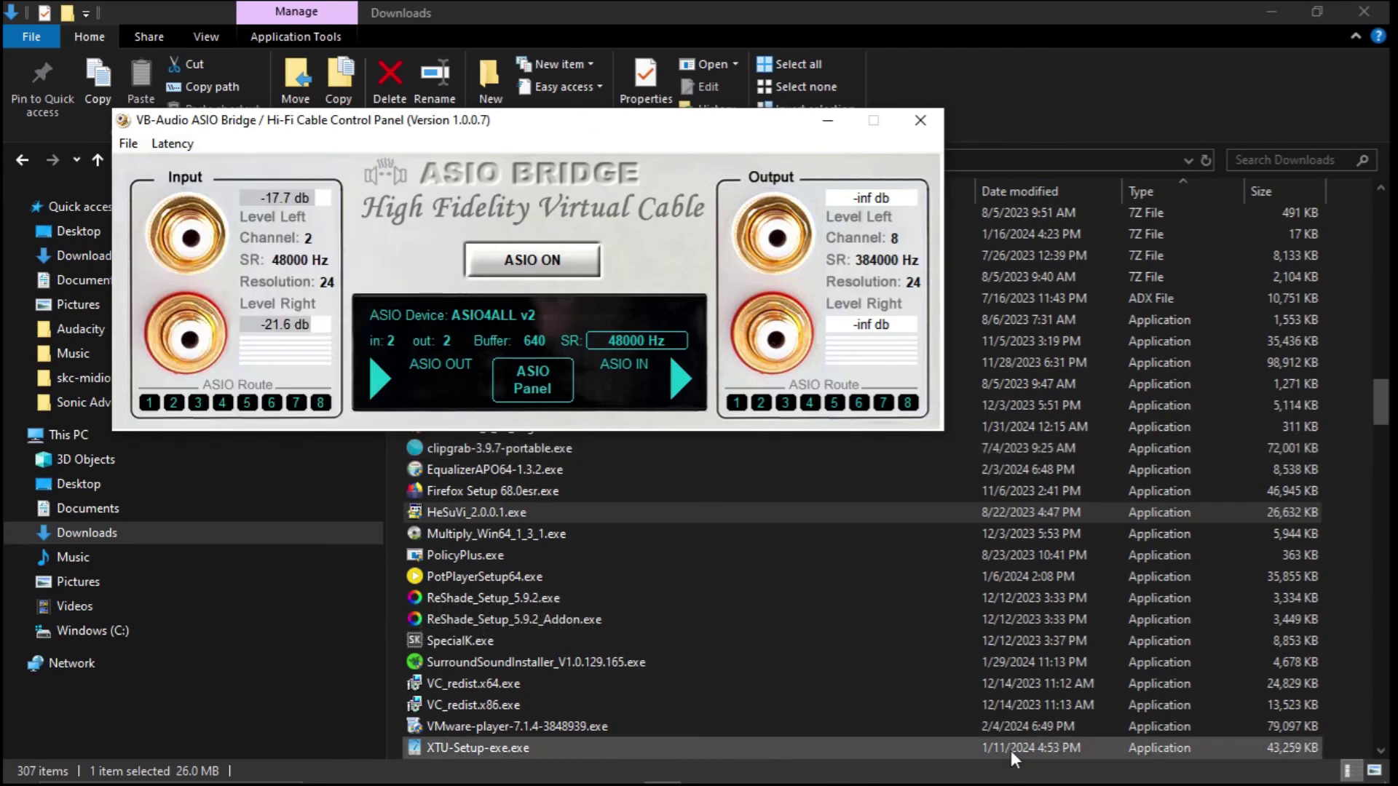
click(548, 387)
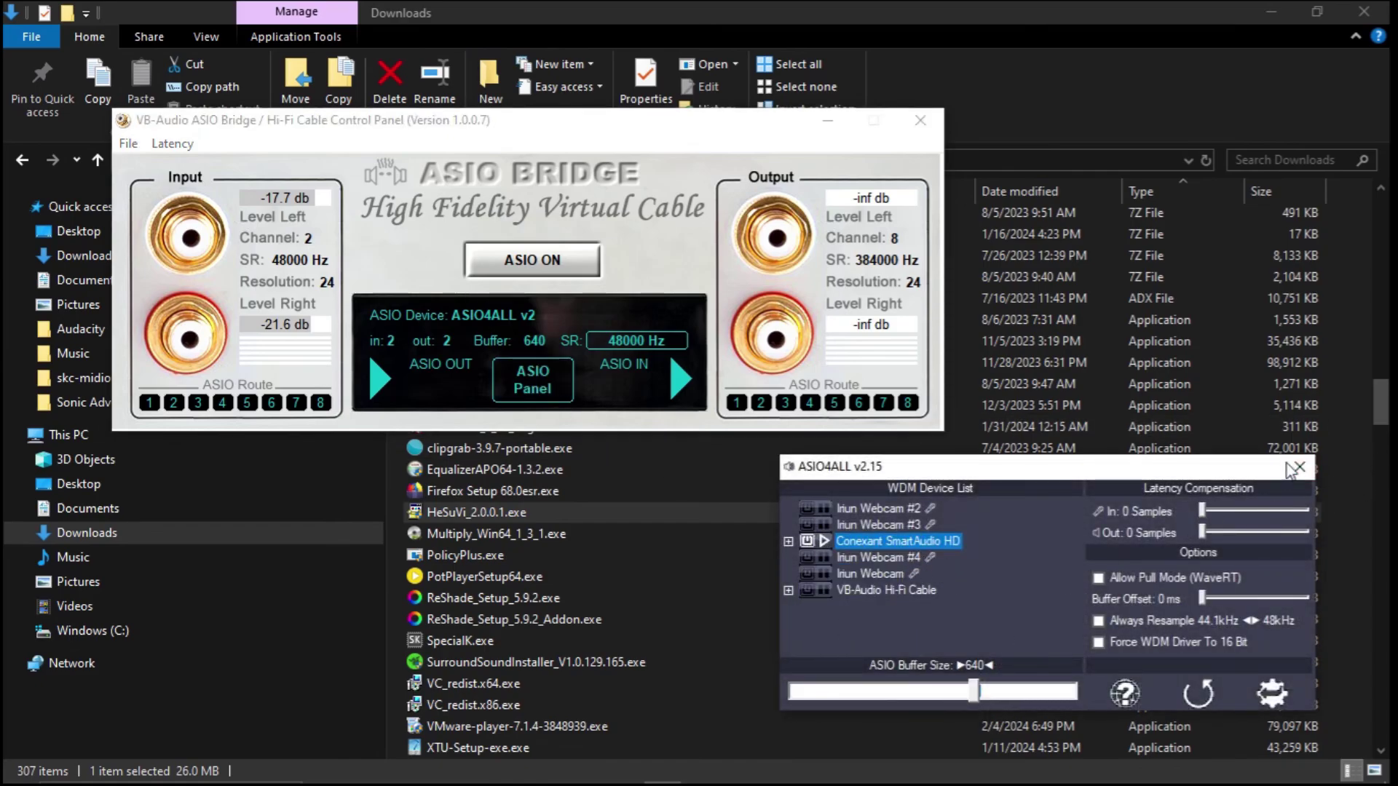
drag(973, 692, 940, 693)
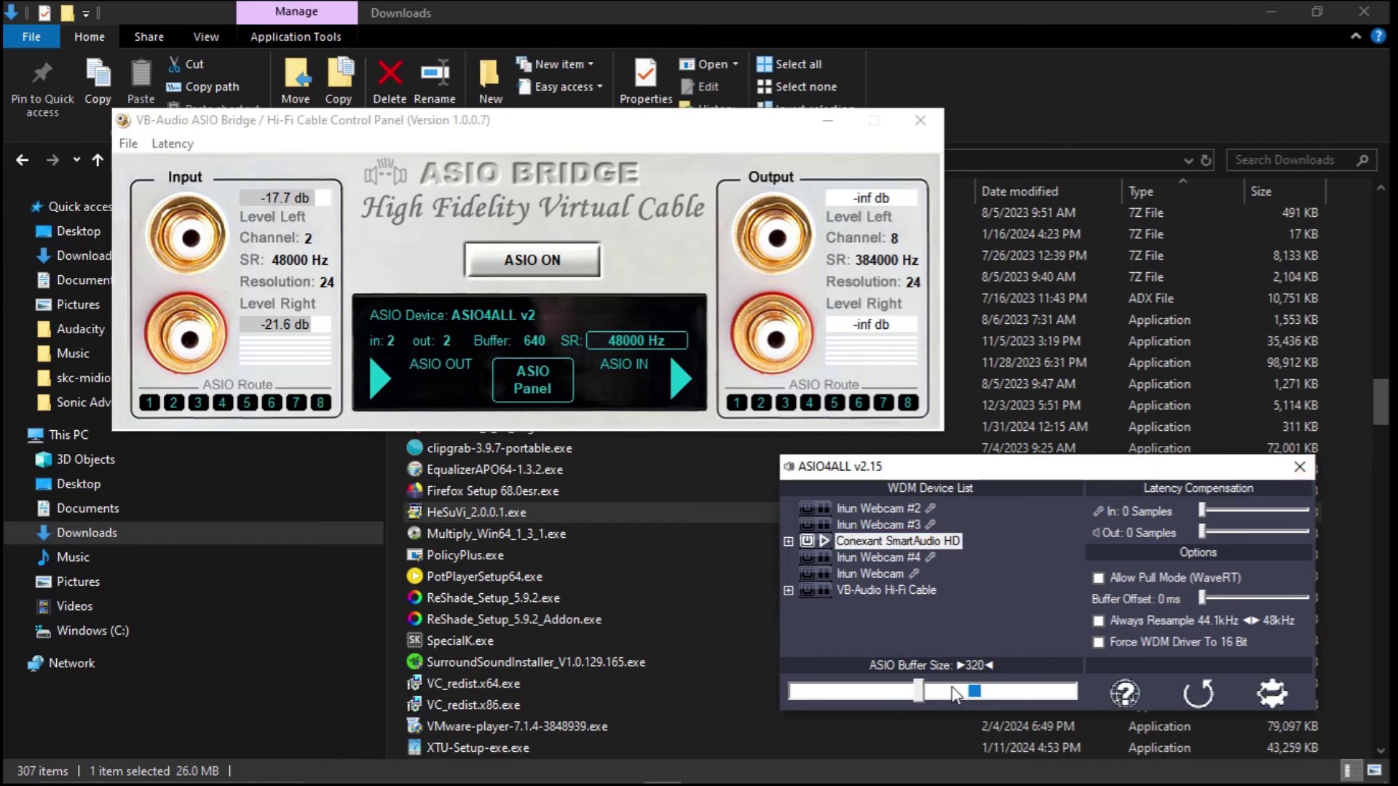
click(421, 329)
click(805, 159)
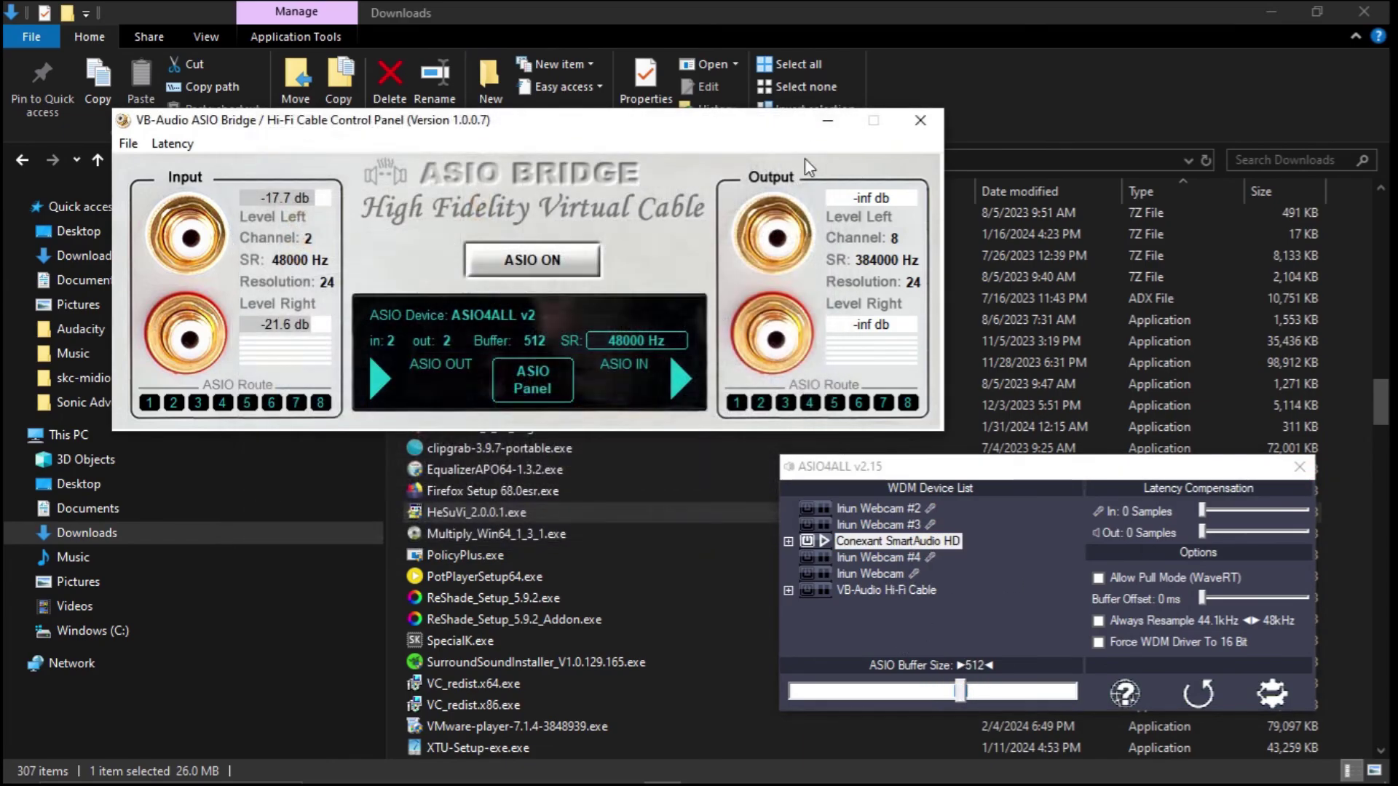
click(1299, 467)
- Pick a new maximum latency, then readjust the ASIO4ALL buffer and expand the Conexant device
click(172, 143)
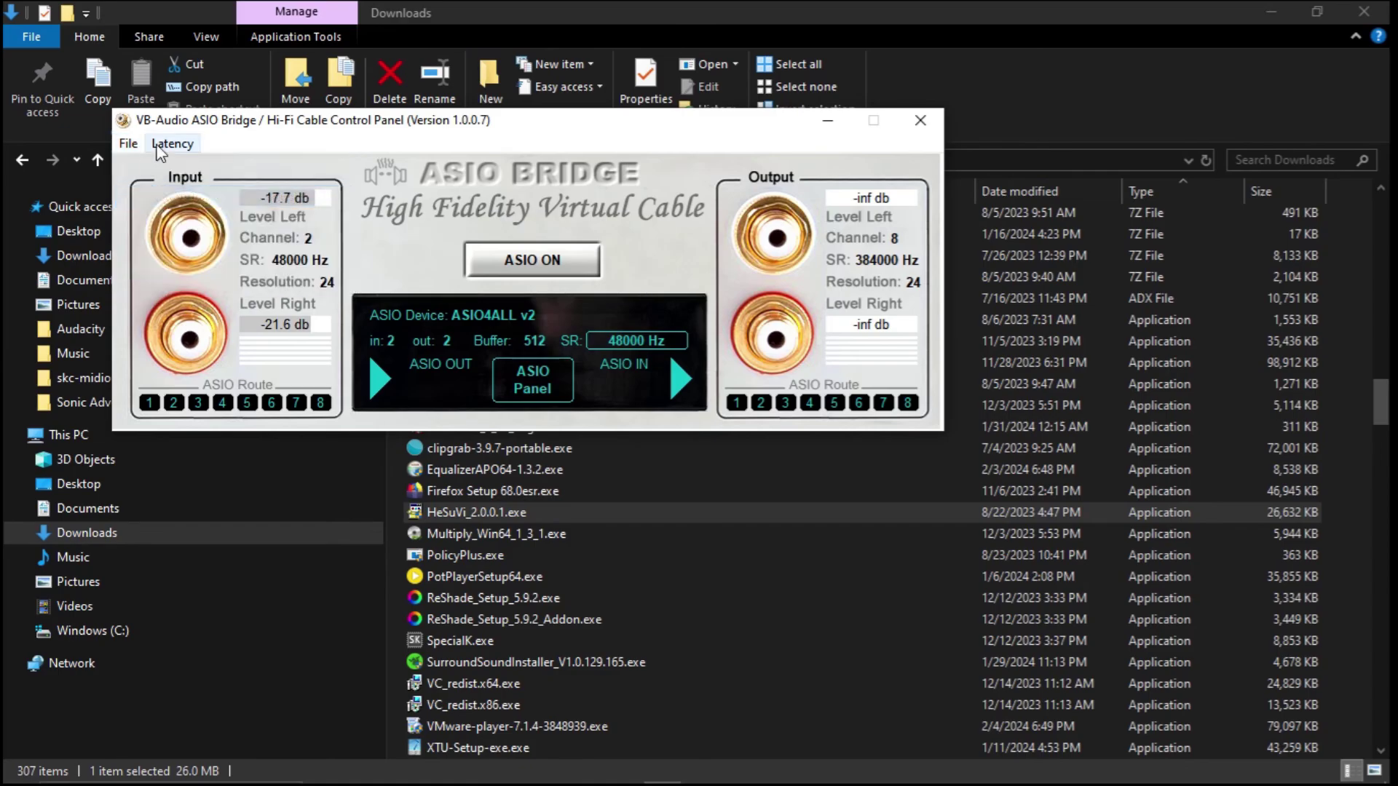
click(218, 234)
click(808, 472)
click(1185, 765)
click(1198, 734)
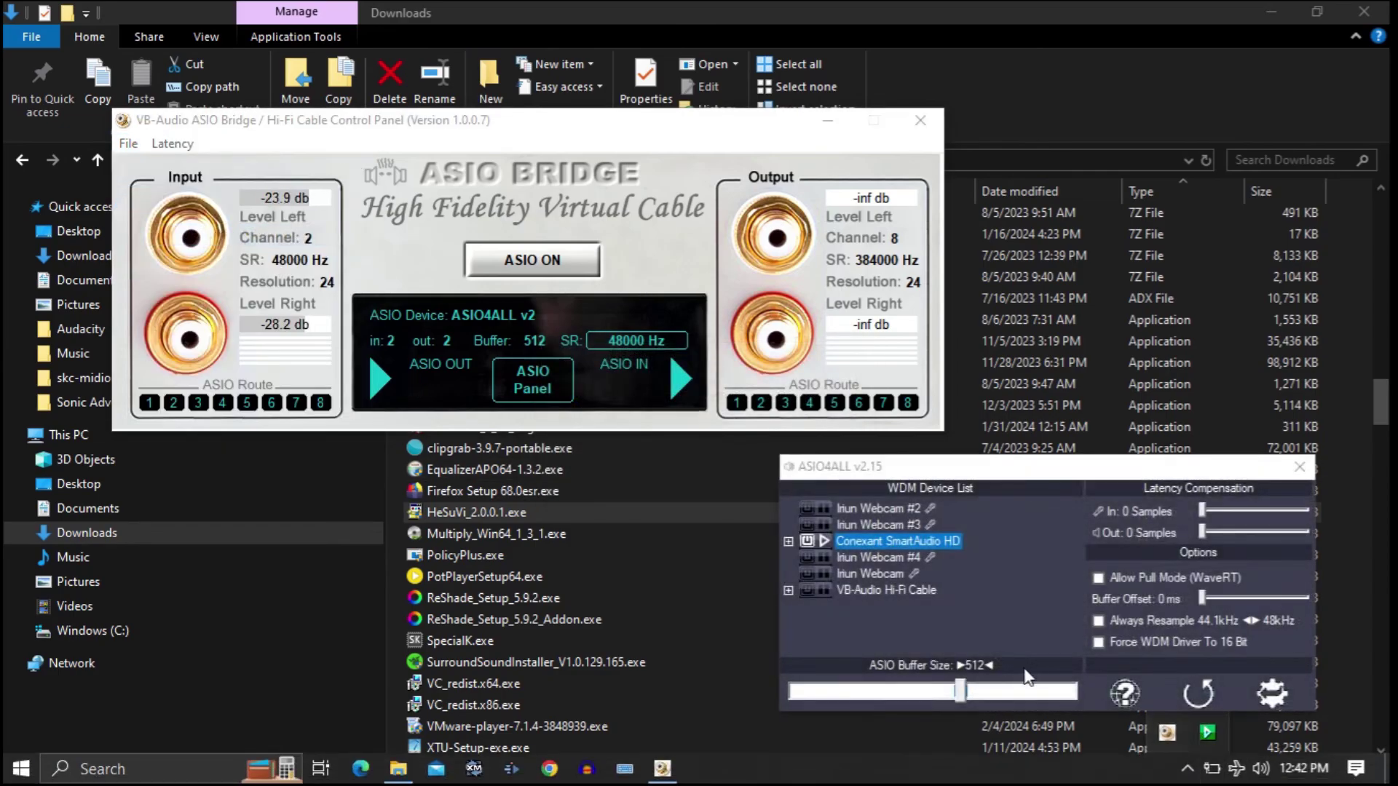
drag(1011, 691, 972, 692)
click(816, 539)
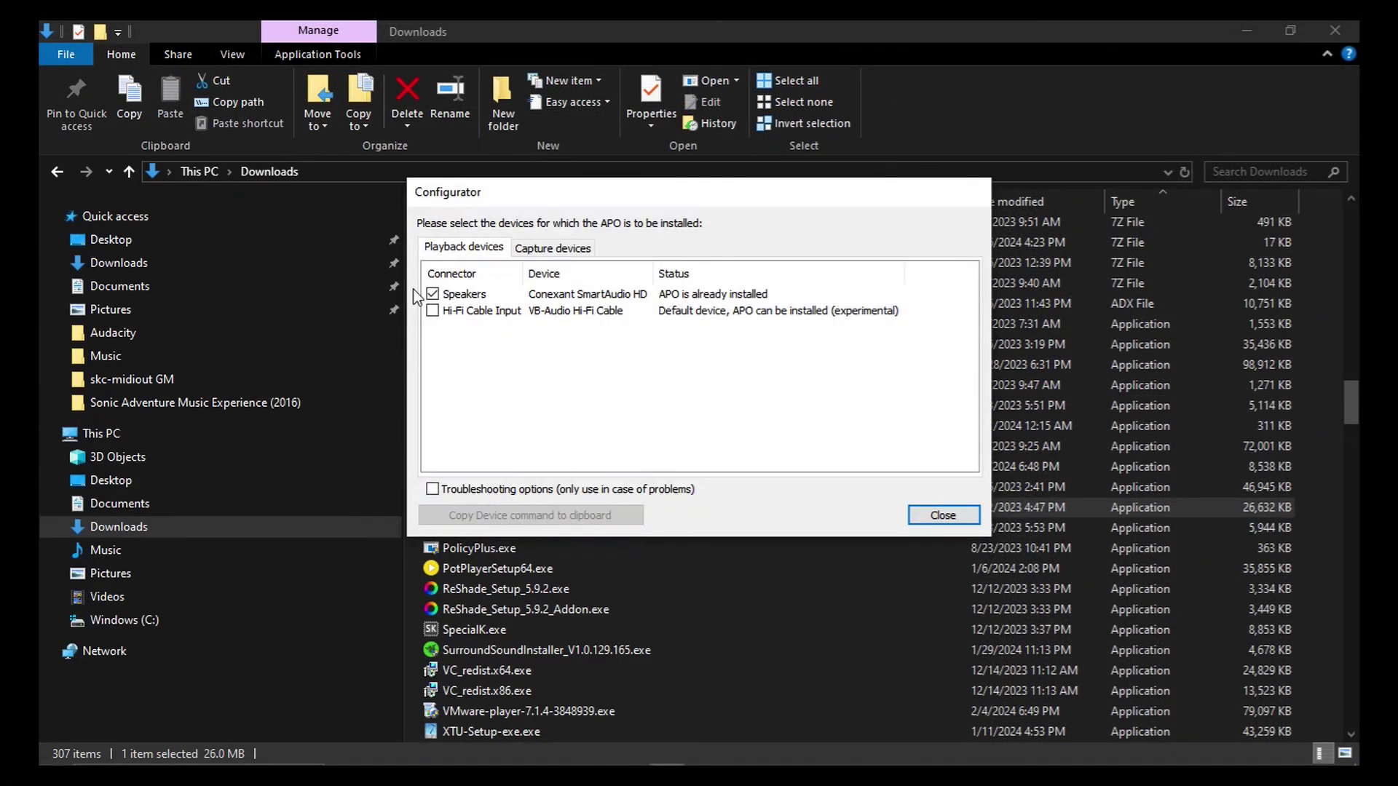
- Mark Hi-Fi Cable Input for APO installation and test its 7.1 Surround speaker layout
click(432, 312)
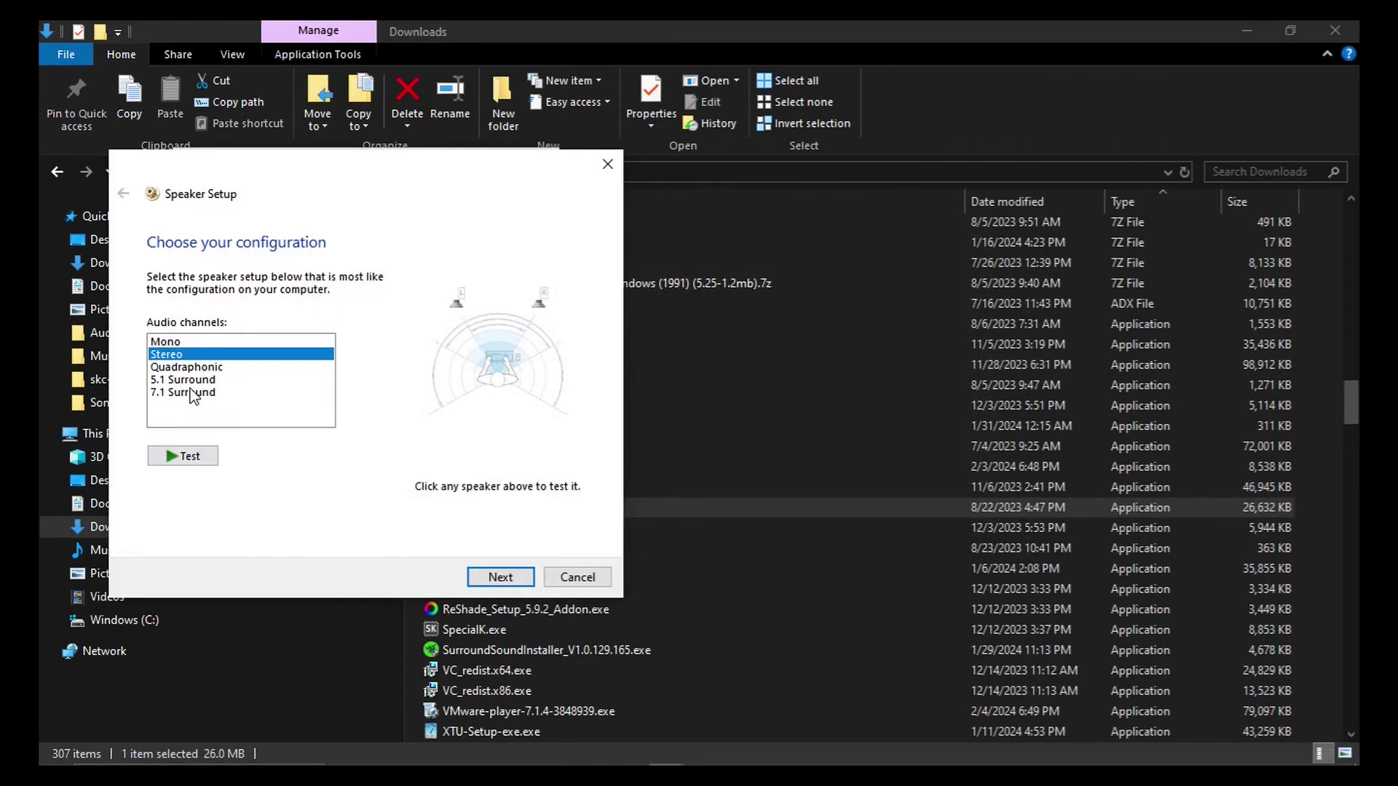
click(193, 391)
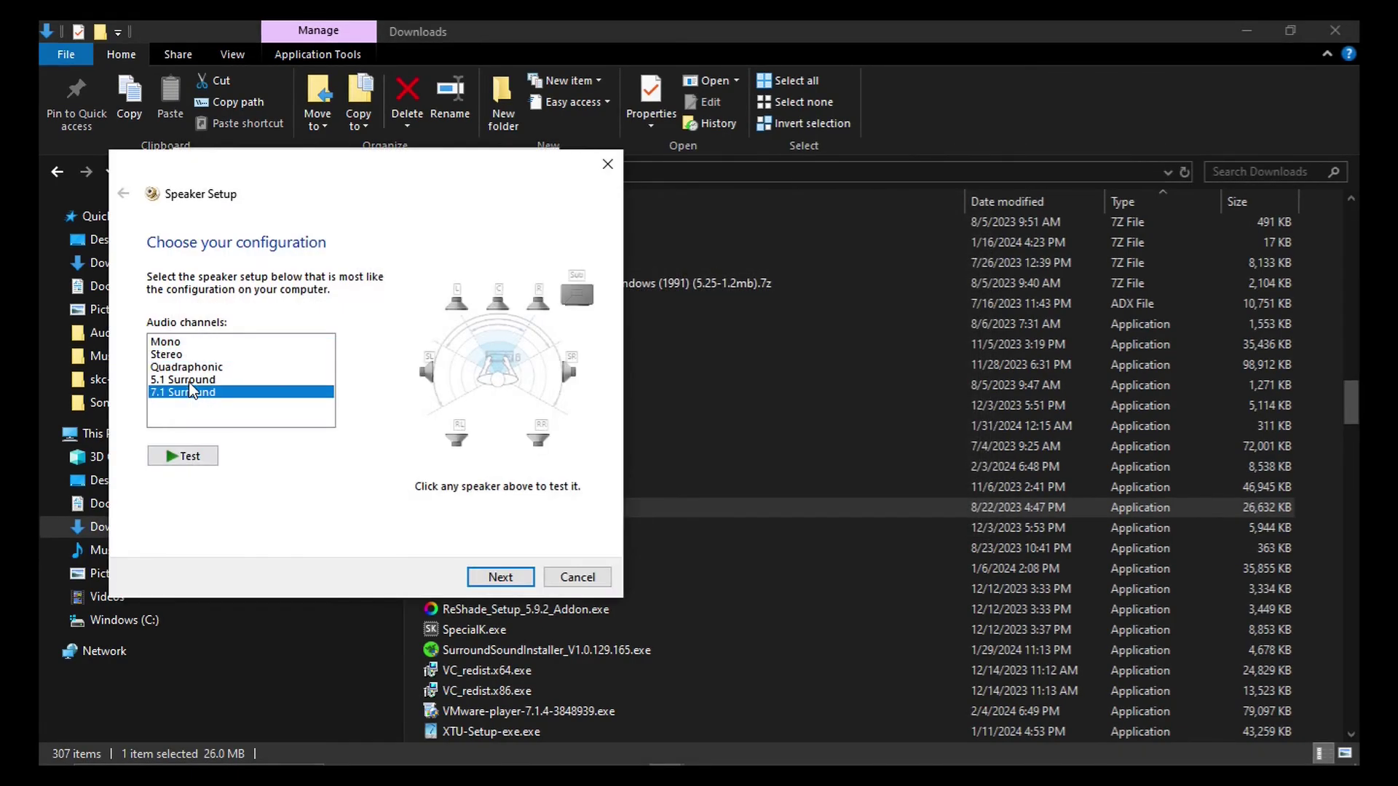
click(186, 457)
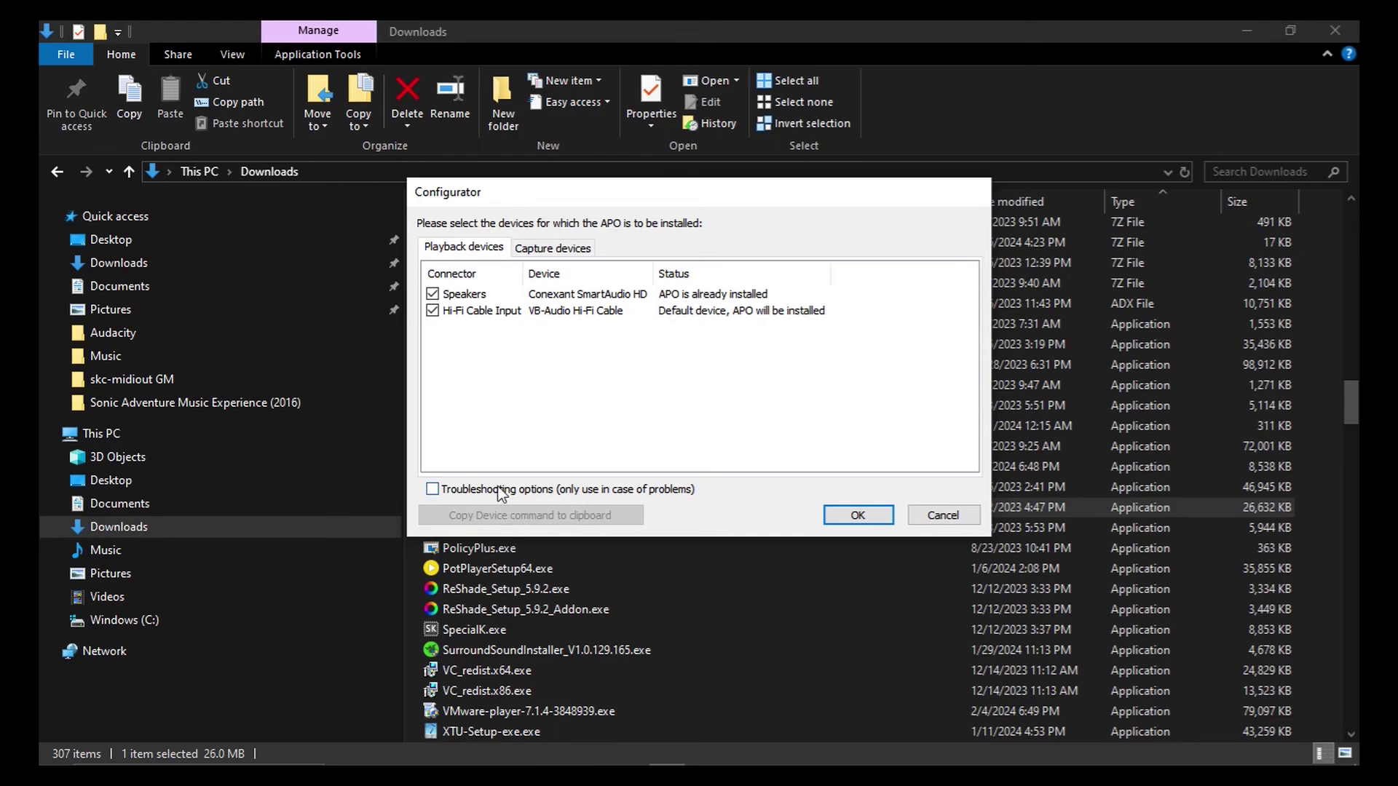
- Enable troubleshooting install options for Hi-Fi Cable Input, keeping pre-mix and post-mix, and apply
click(501, 493)
click(473, 310)
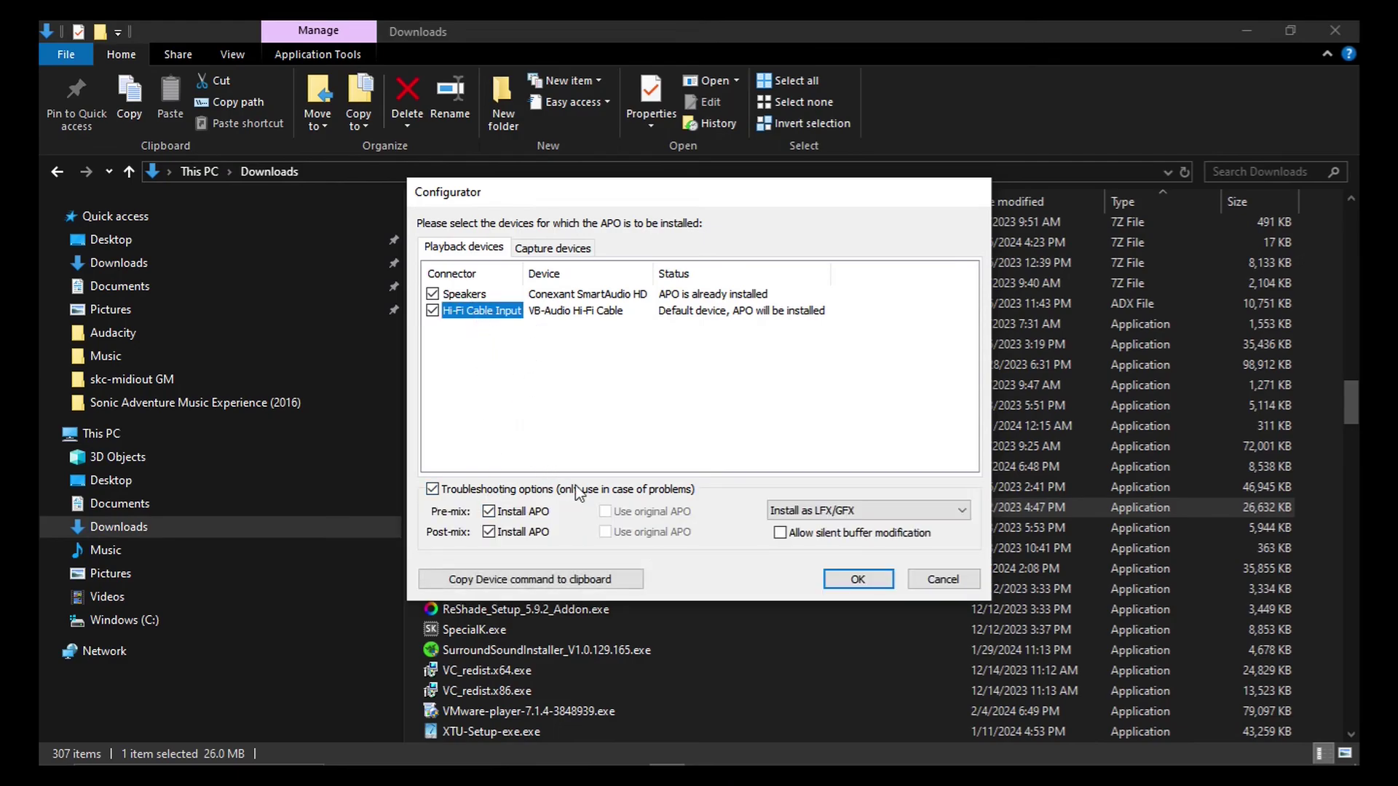
click(859, 579)
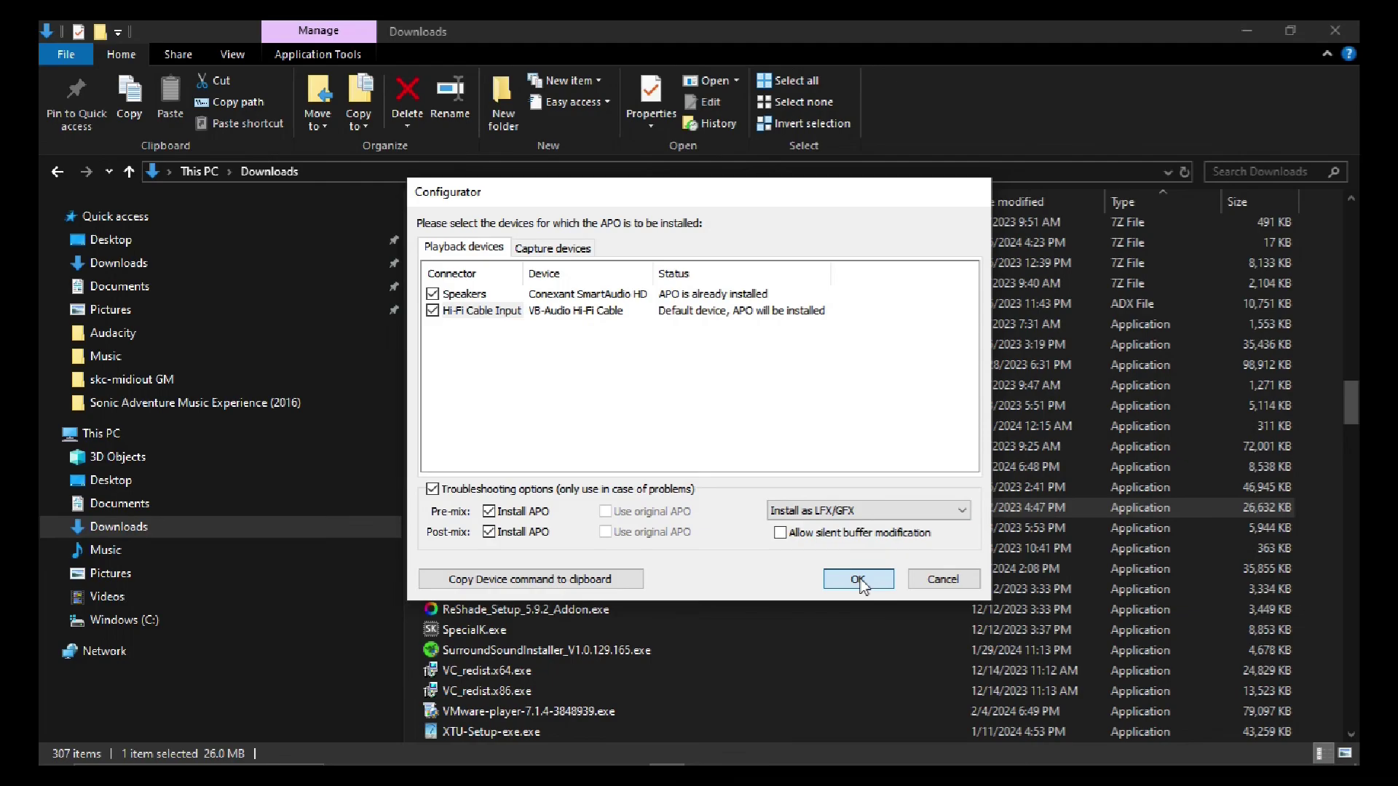
click(859, 579)
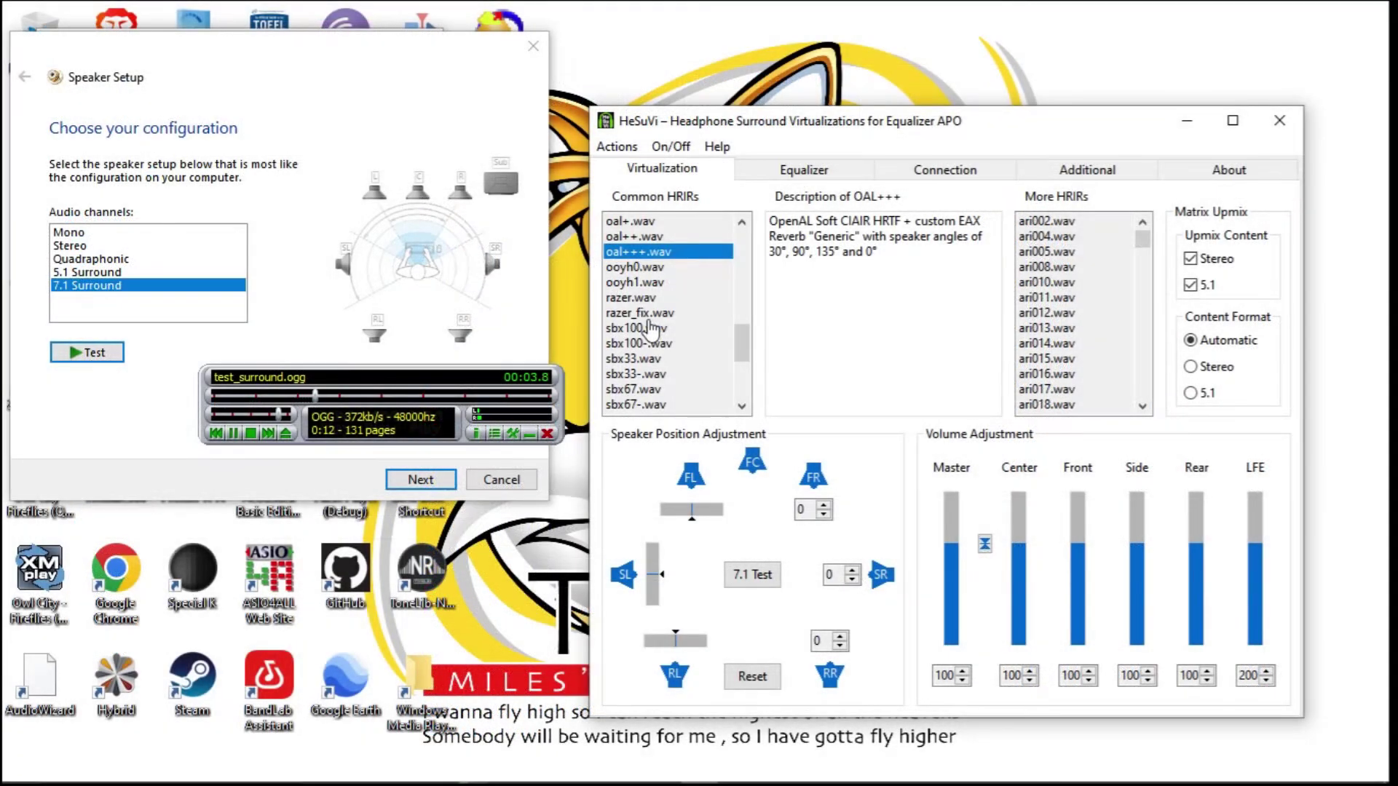
- Apply the sbx67-.wav HRIR, then stop the test music
scroll(650, 331, down, 1)
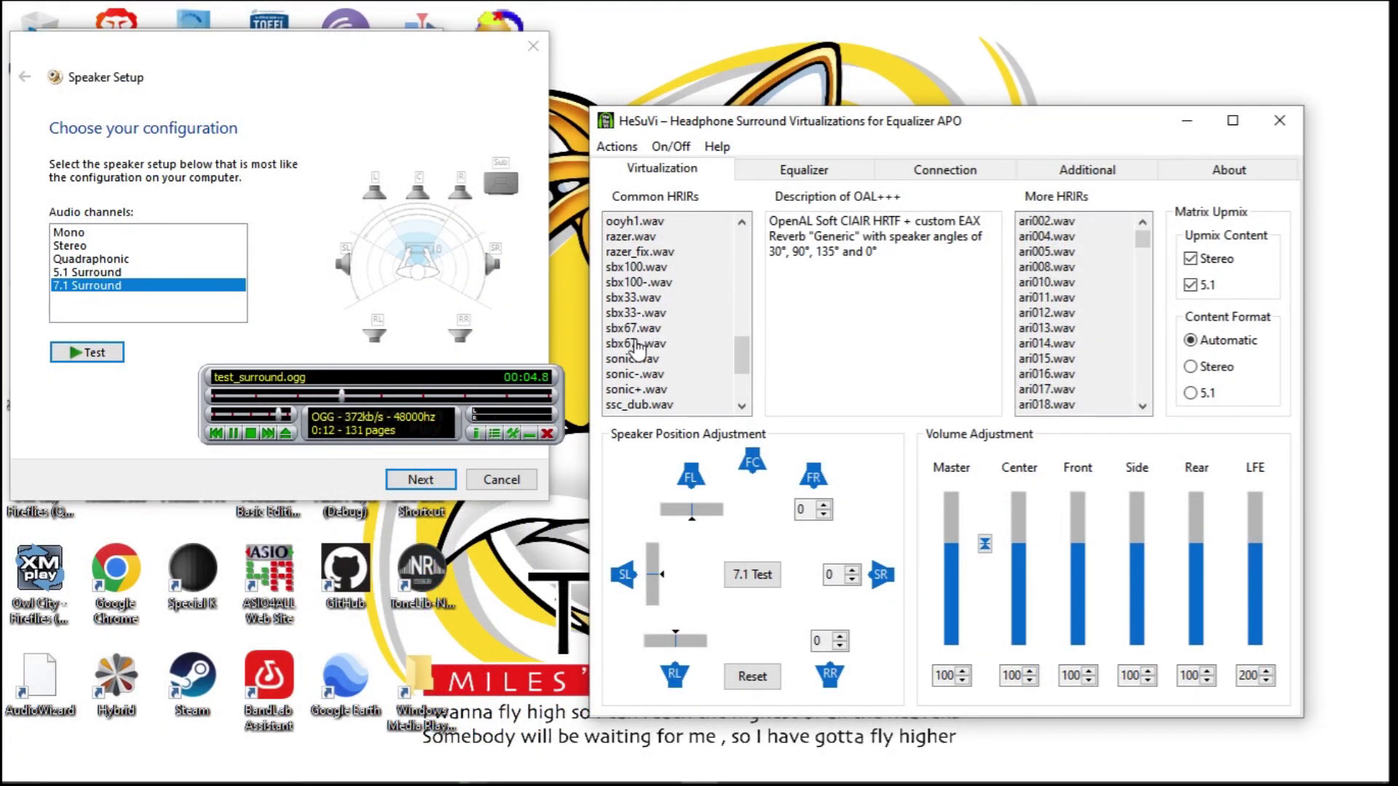
click(645, 345)
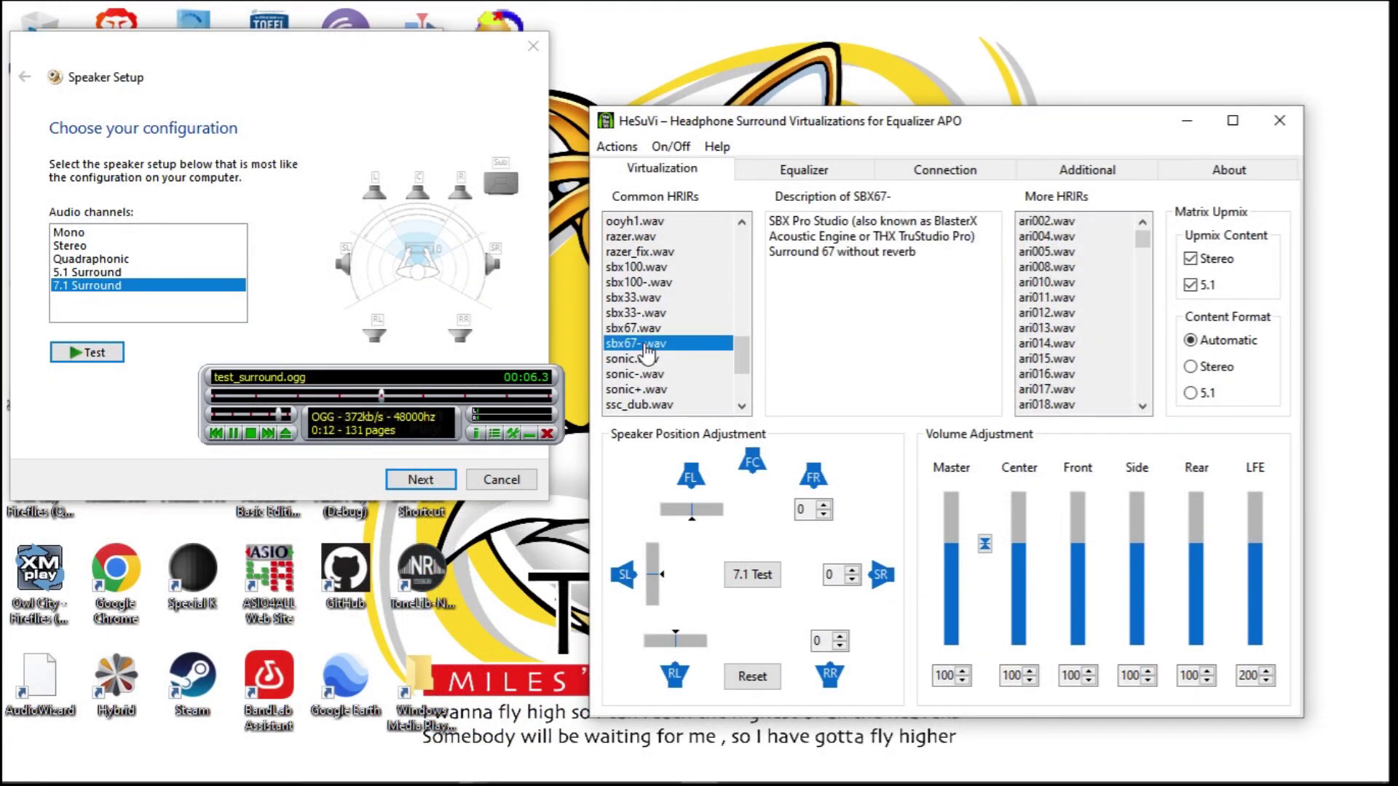
click(252, 436)
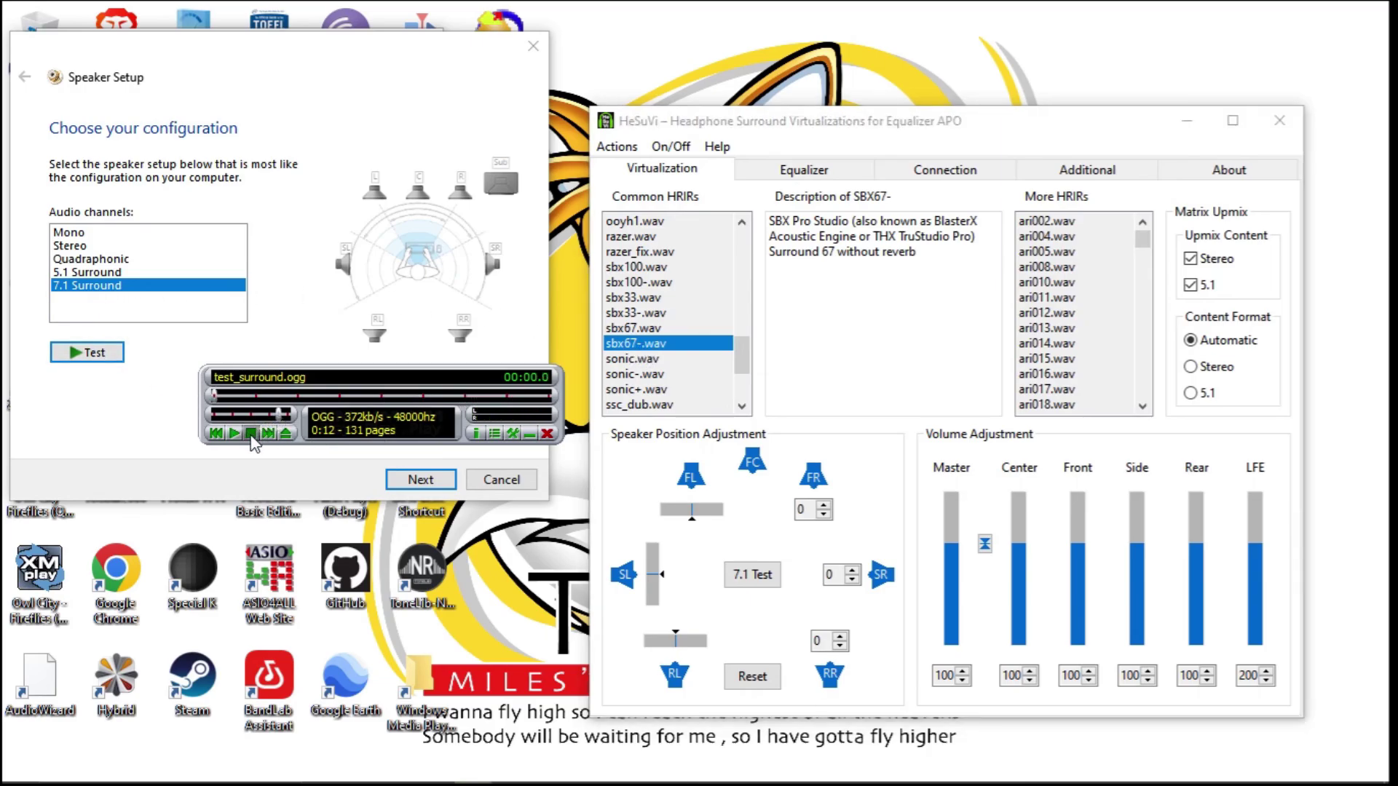
- Start the 7.1 surround speaker test and switch to the waves-.wav HRIR
click(86, 352)
scroll(691, 405, down, 2)
scroll(691, 405, down, 2)
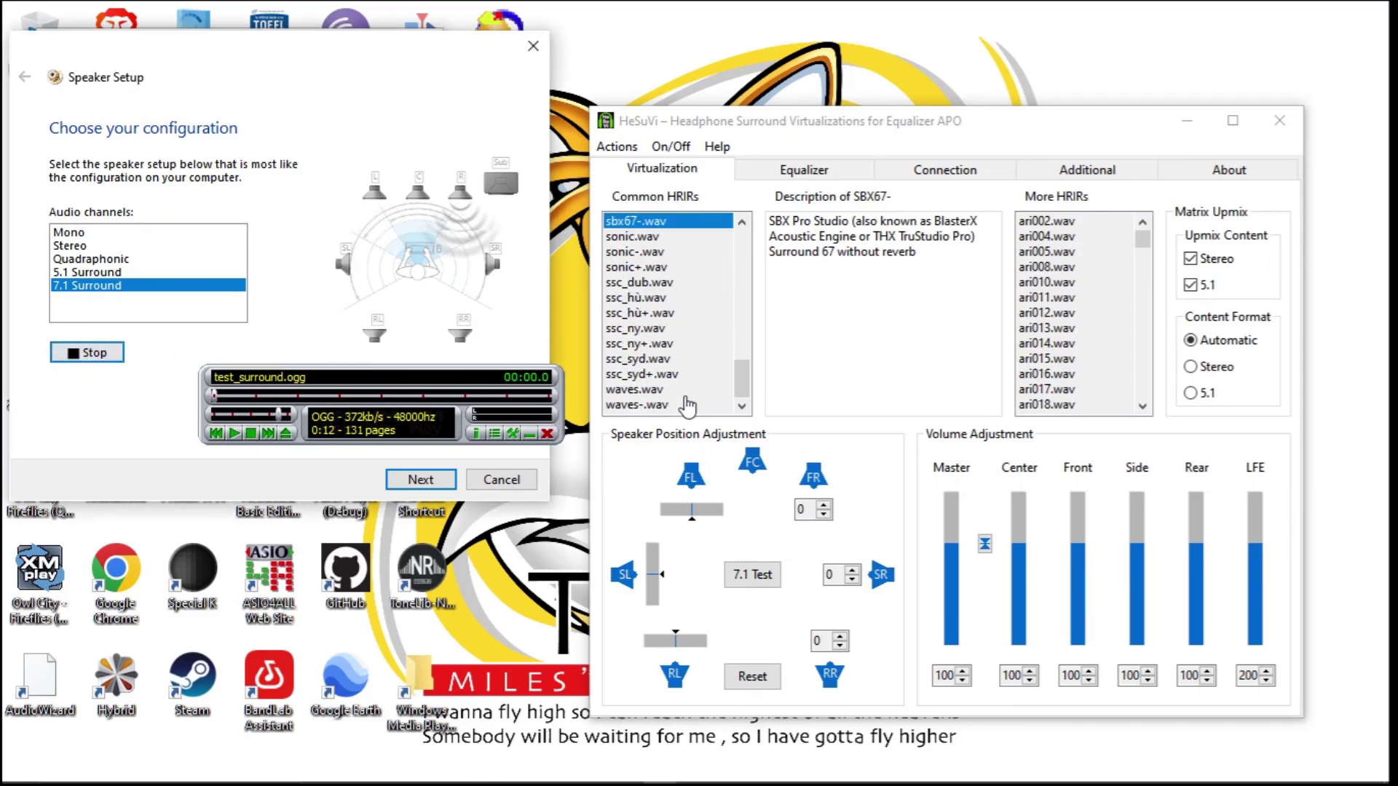
click(645, 406)
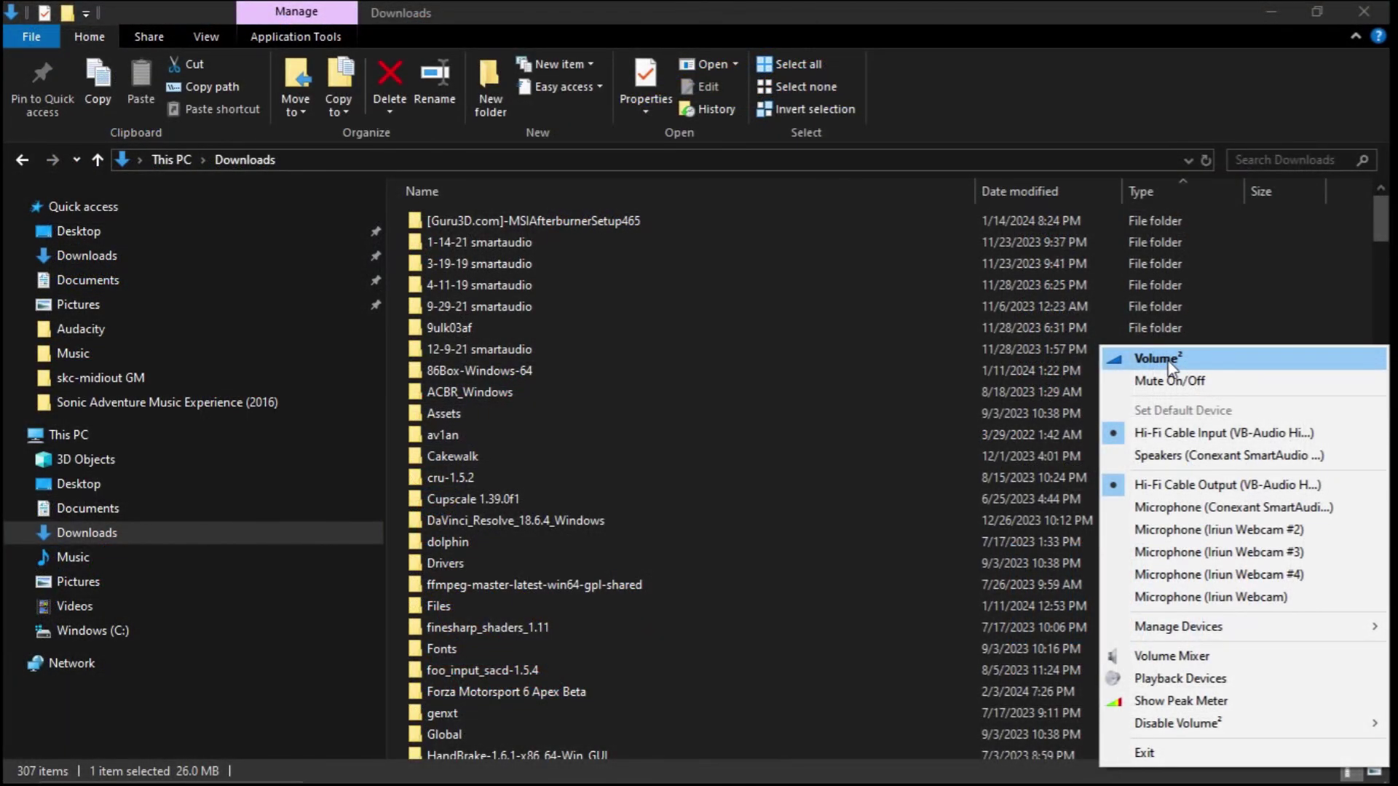
- Pick the controlled audio device in Volume², lower the system volume, then raise it to 100%
click(1156, 357)
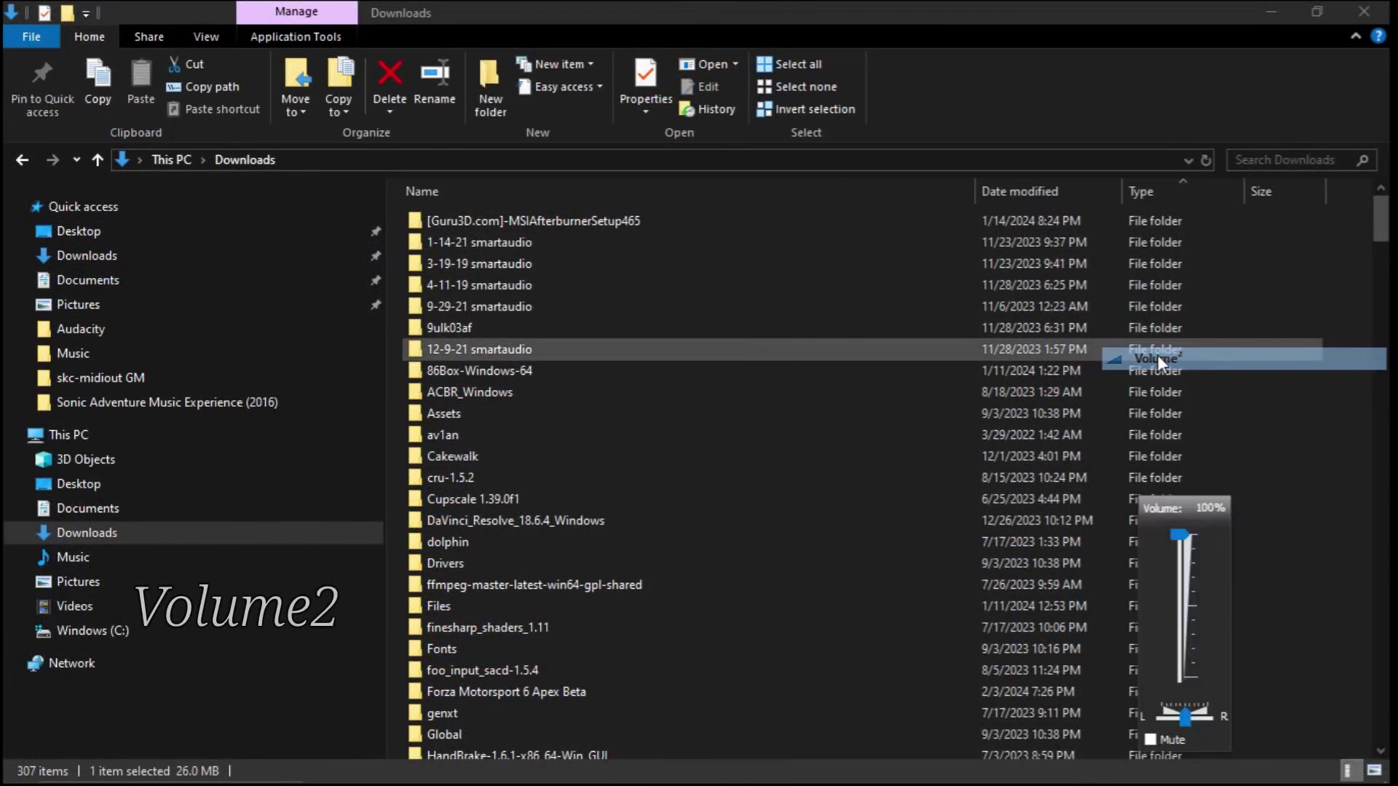
click(972, 179)
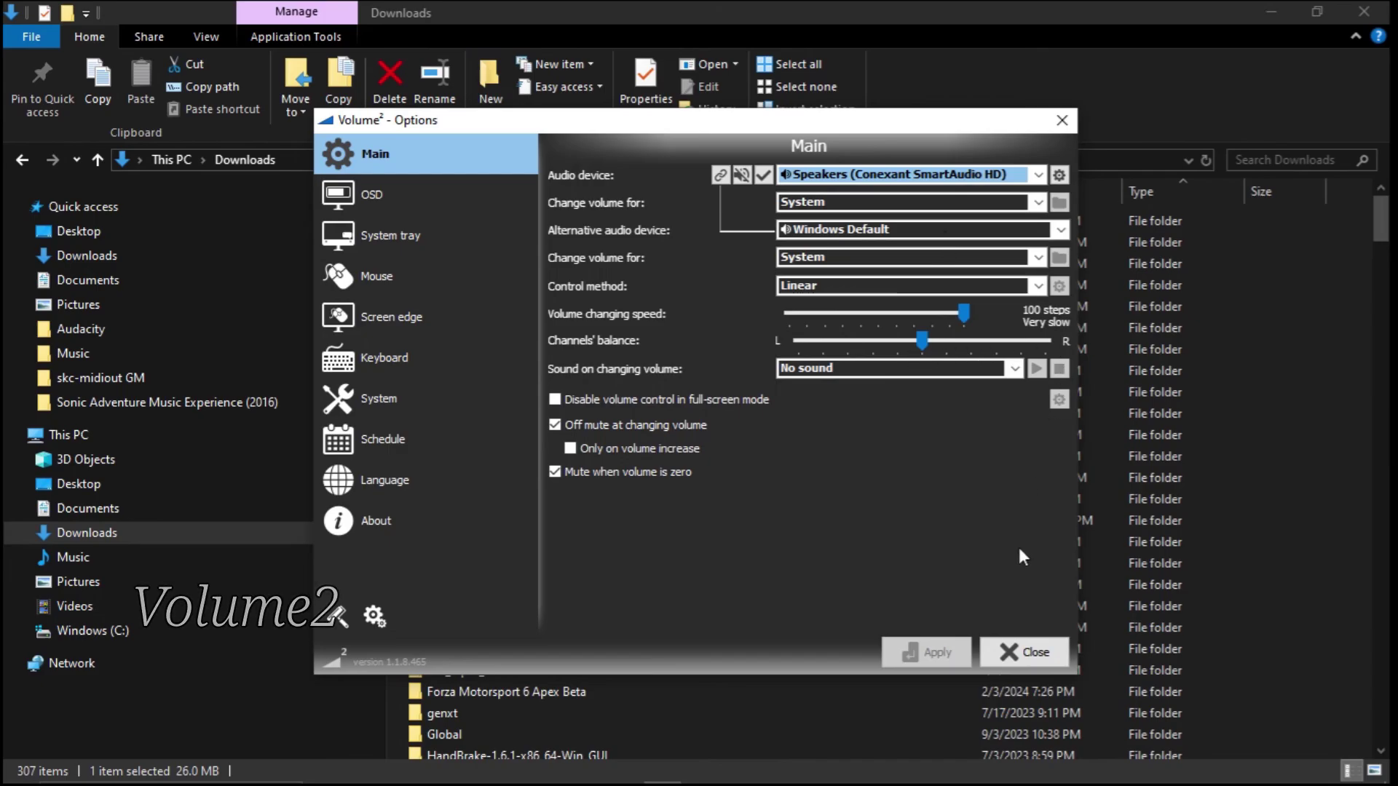
click(1188, 769)
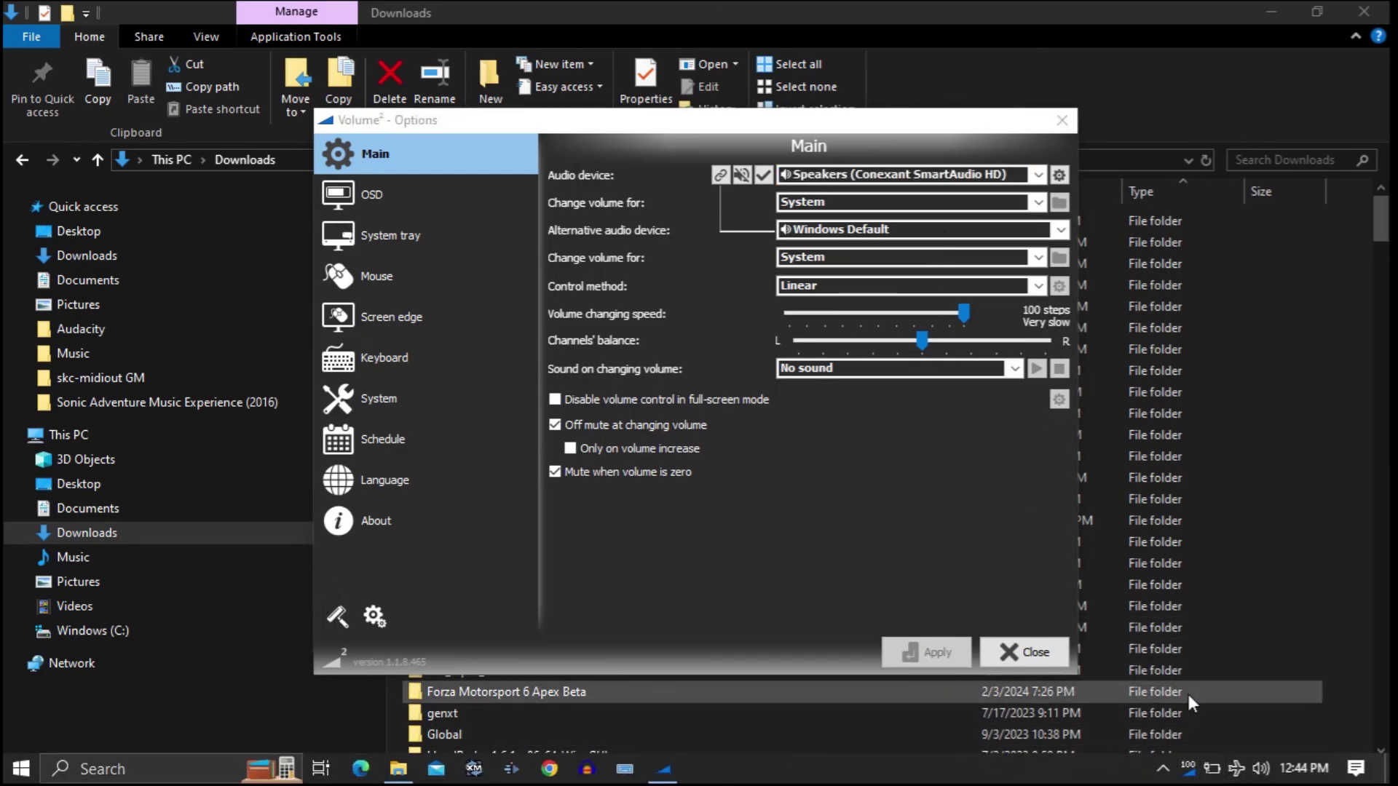
scroll(1178, 636, down, 5)
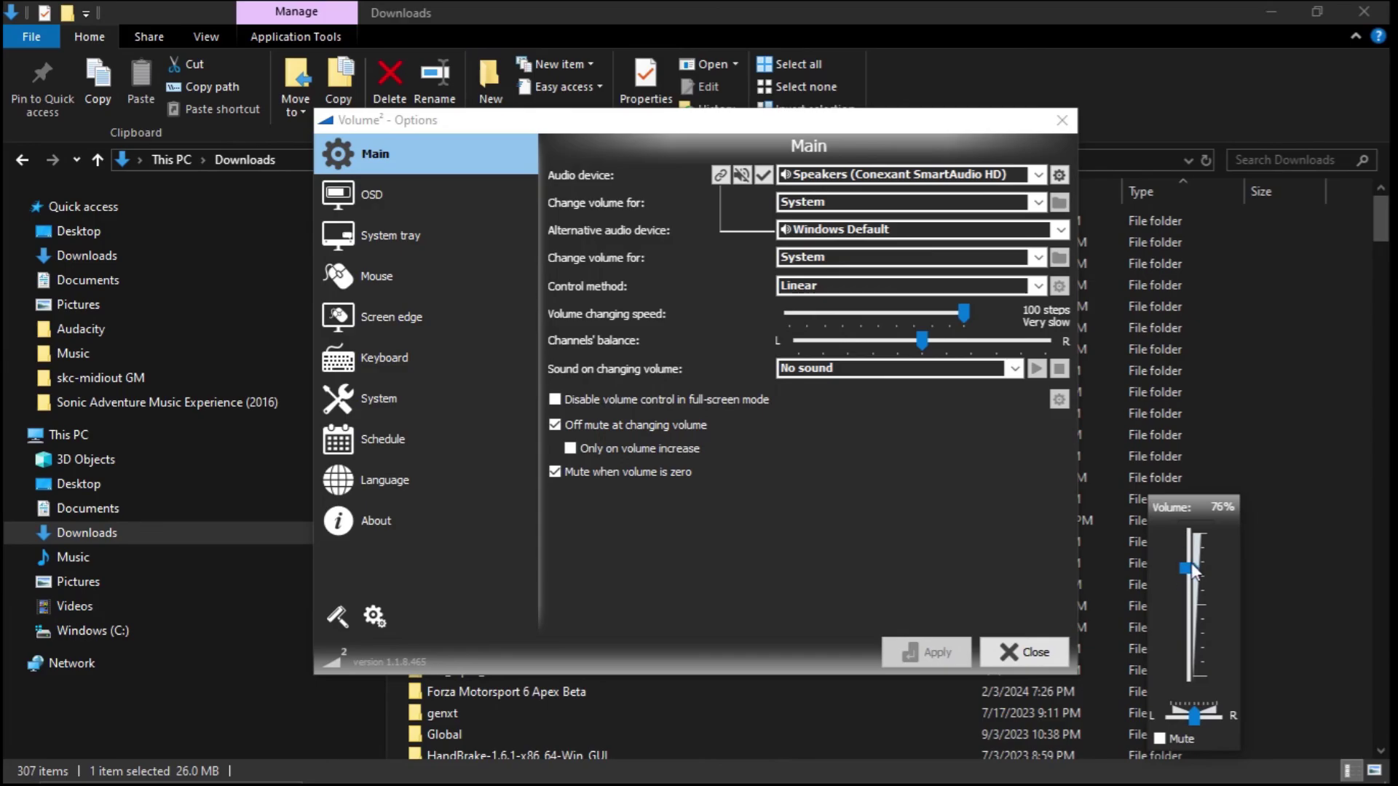
scroll(1188, 571, down, 10)
scroll(1189, 577, up, 13)
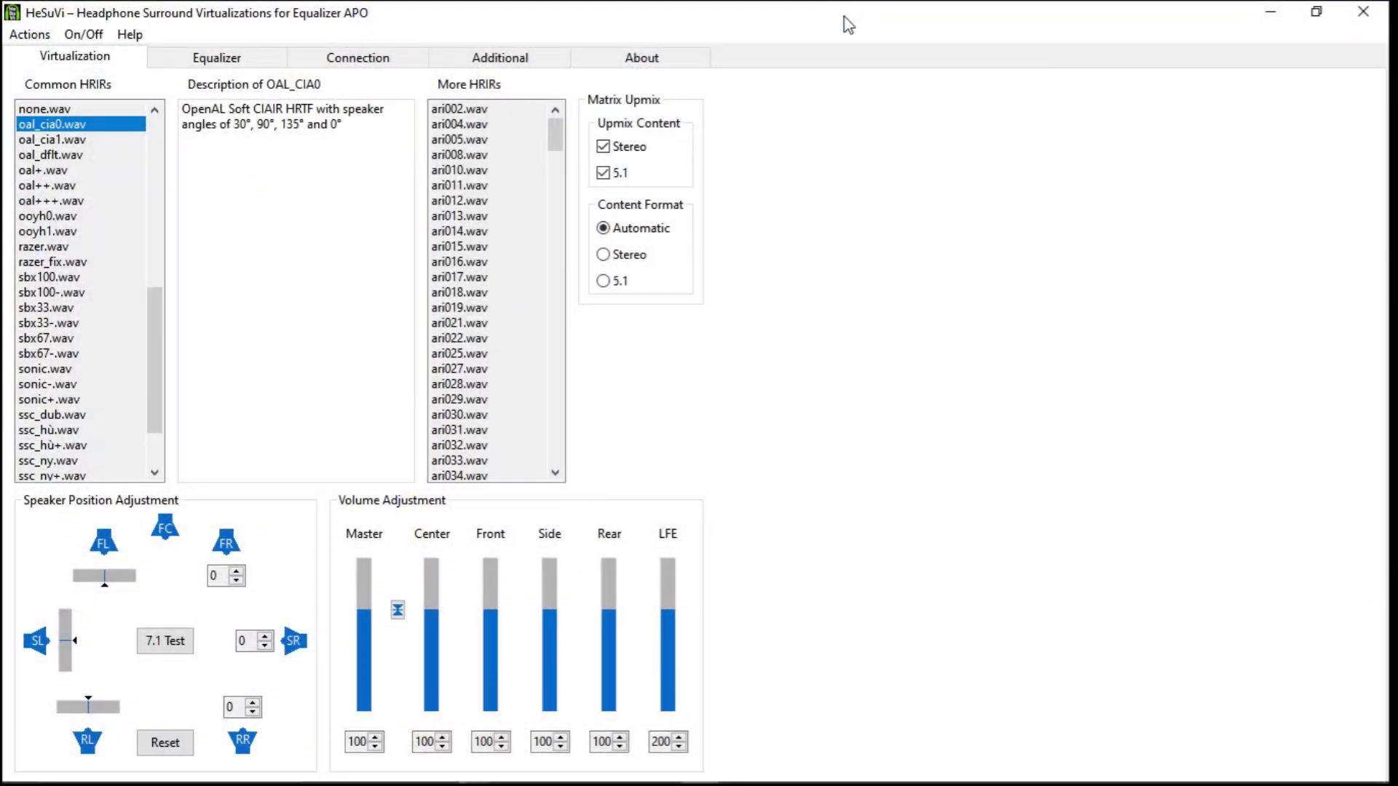
- Restore HeSuVi to a smaller window and shrink XMPlay into its compact form beside it
double_click(848, 24)
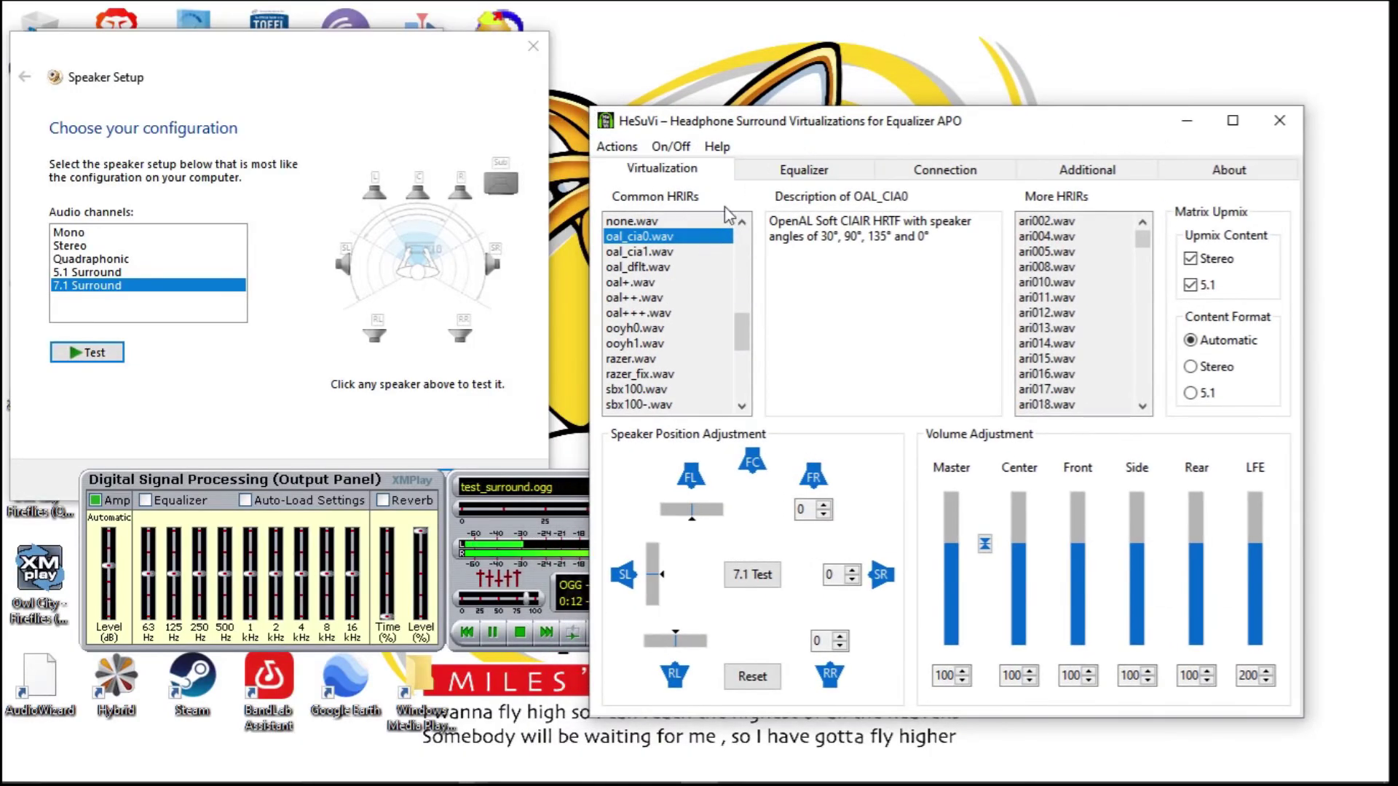
drag(457, 500, 208, 392)
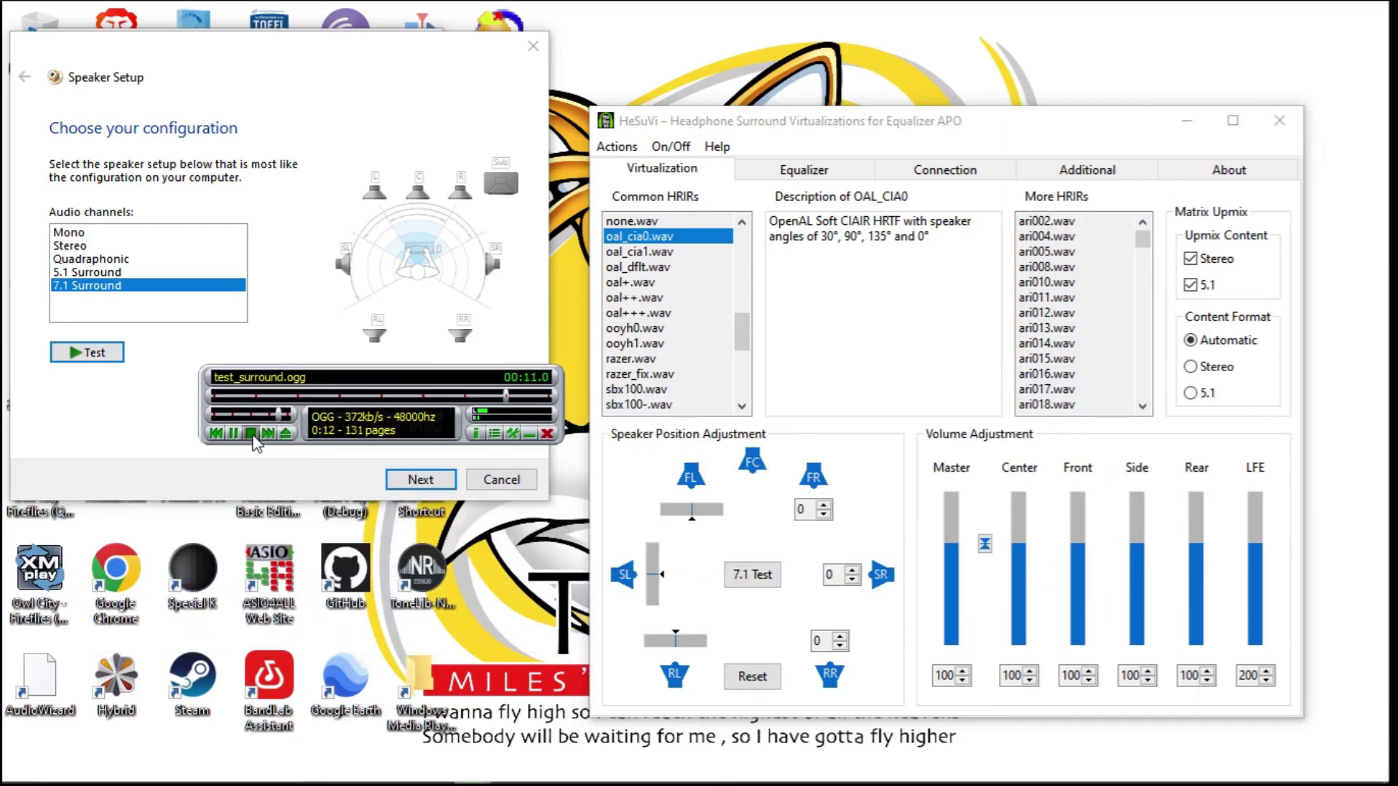
click(513, 434)
click(781, 374)
right_click(460, 370)
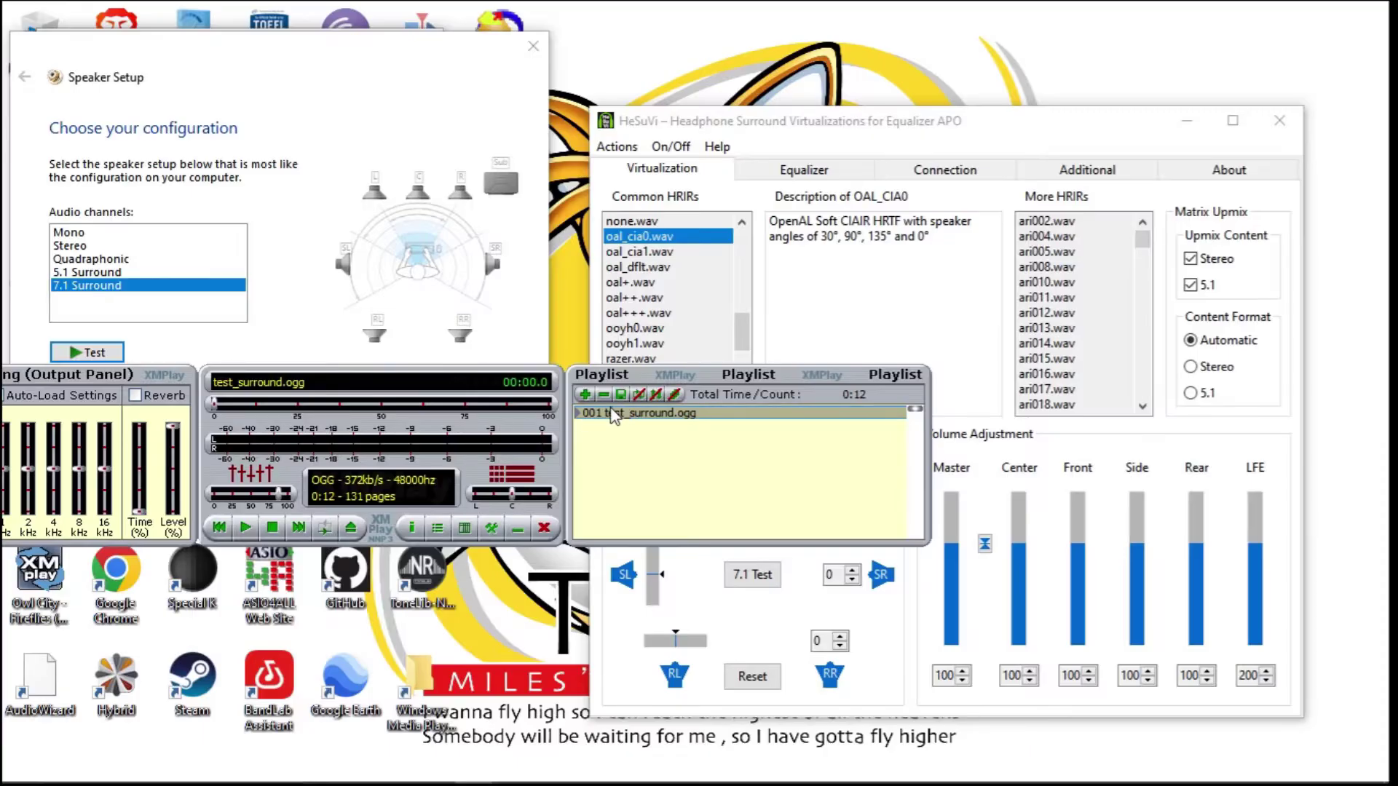
right_click(613, 413)
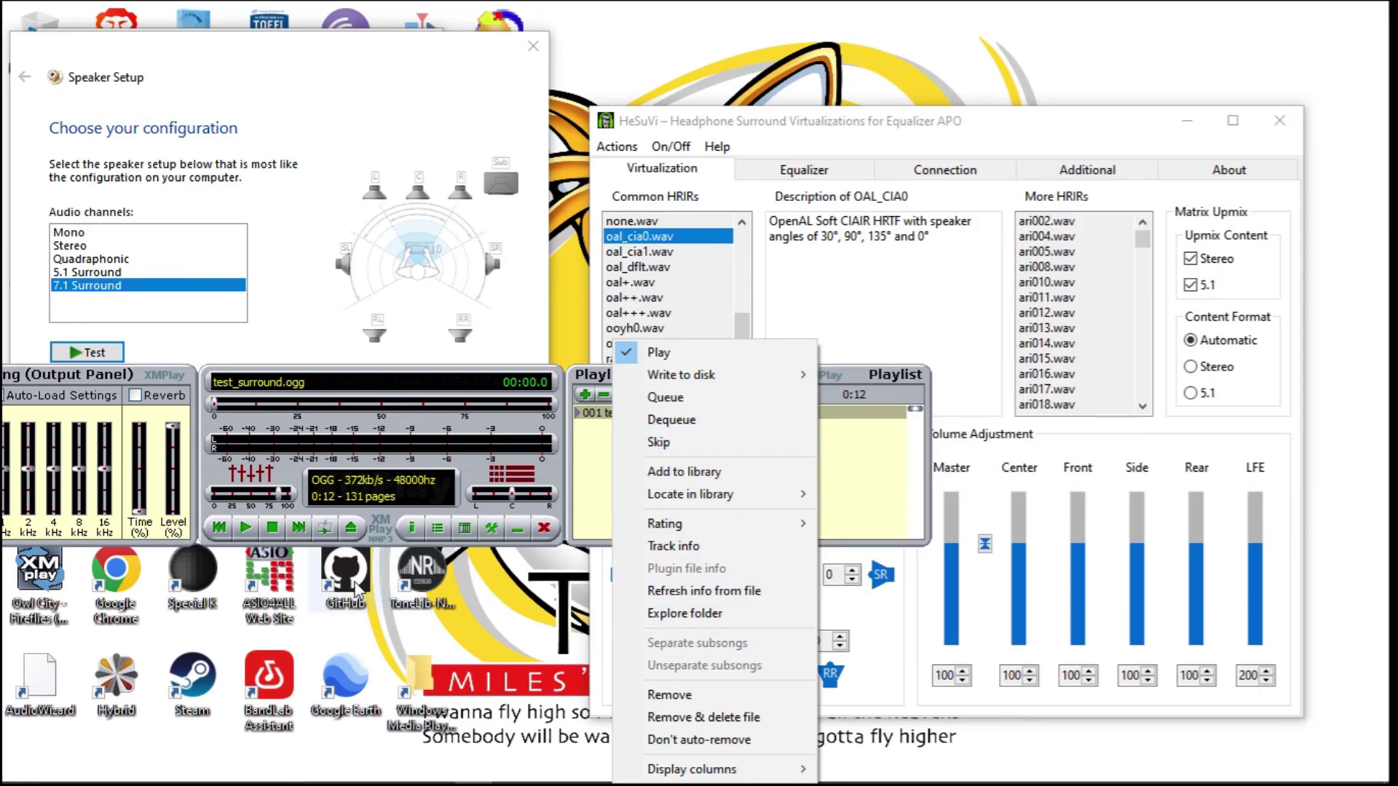
click(321, 526)
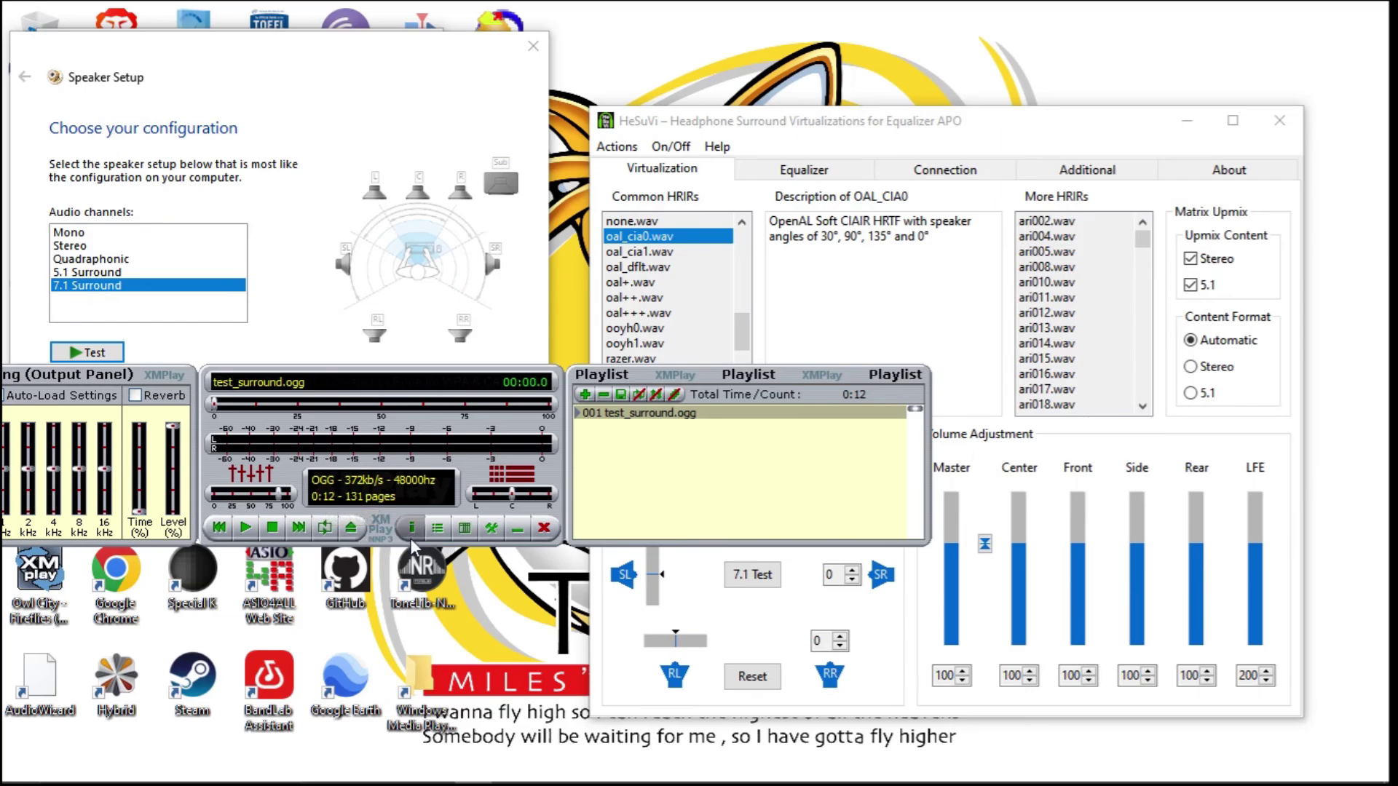
click(387, 539)
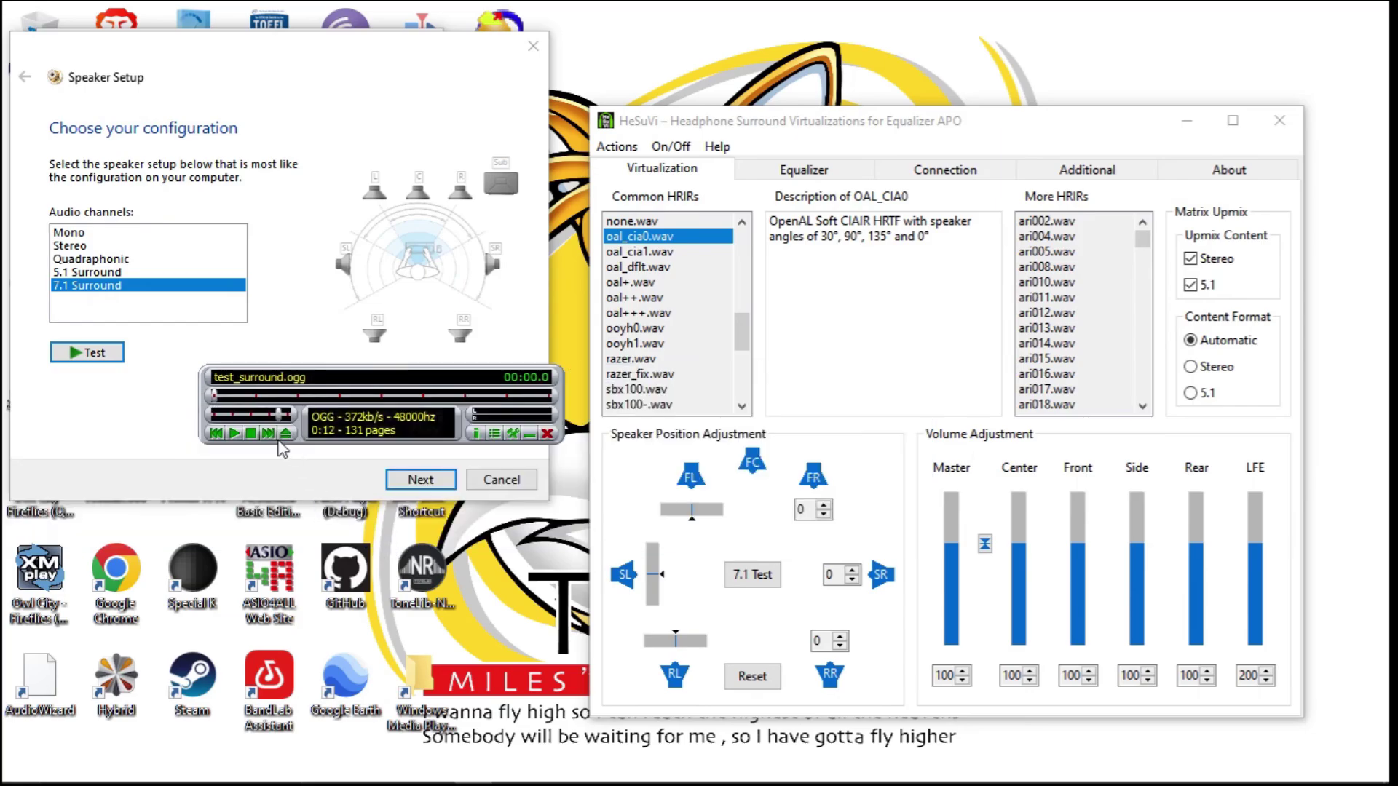
- Play test_surround.ogg and apply the atmos-.wav HRIR
click(234, 434)
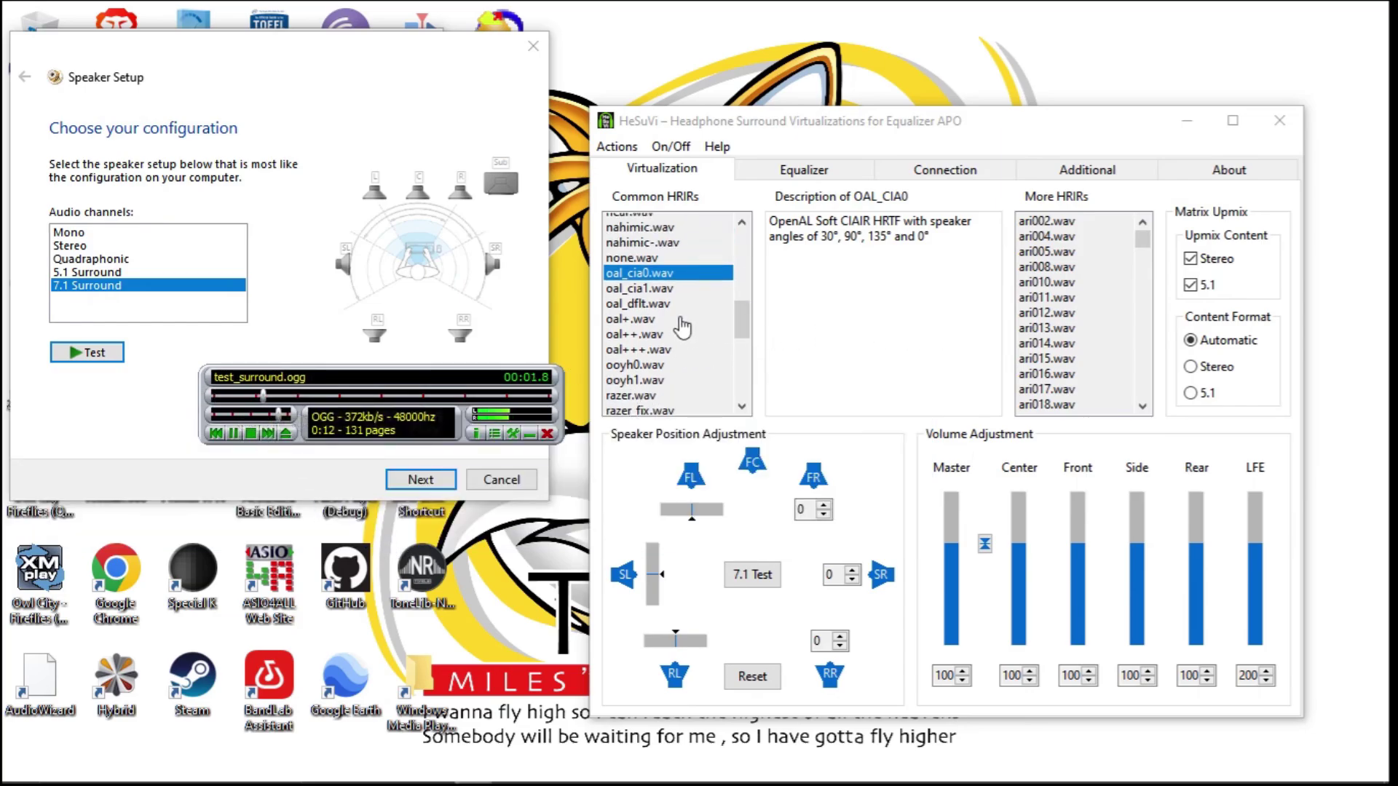
scroll(681, 328, up, 10)
click(630, 238)
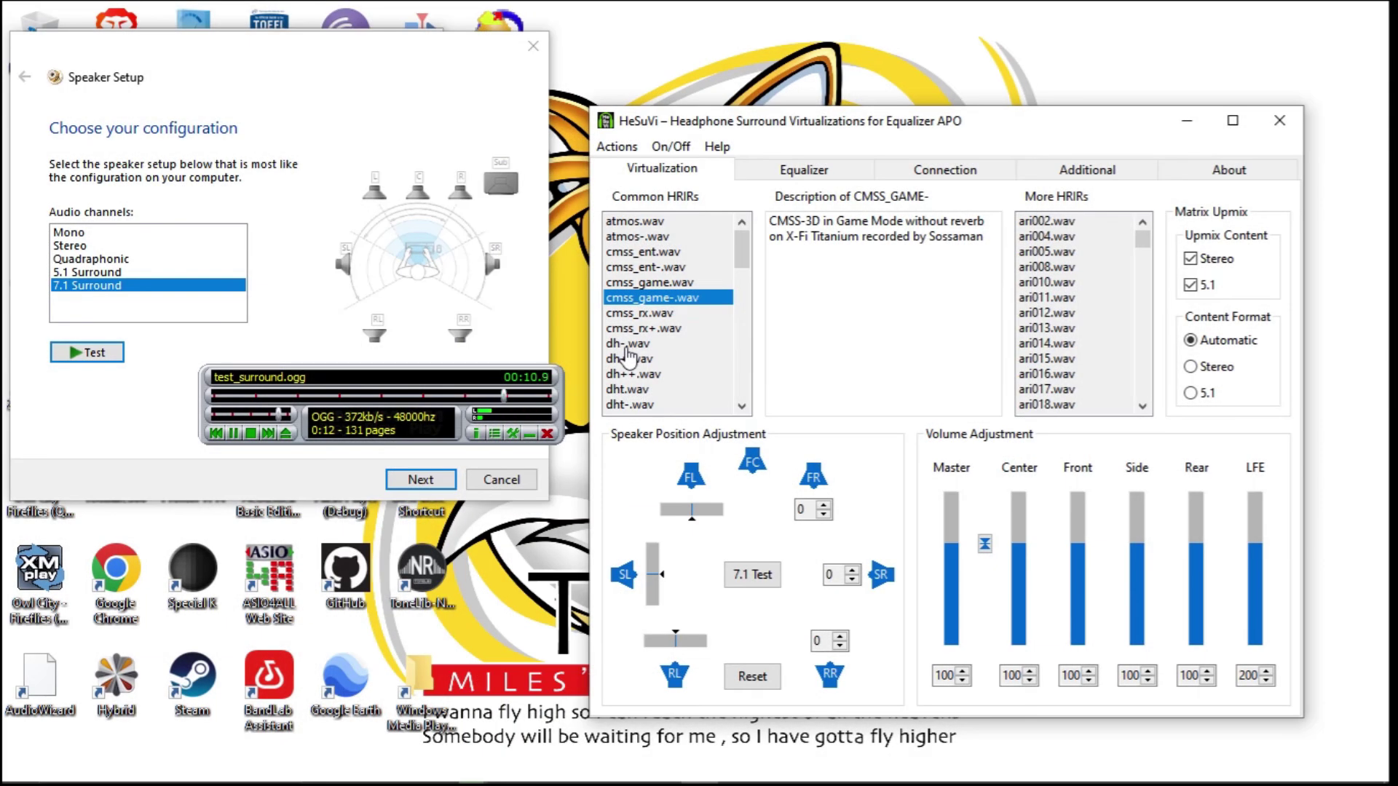
- Audition the dh-, dht-, dtshx-, gsx- and nahimic-.wav HRIRs in turn
click(627, 344)
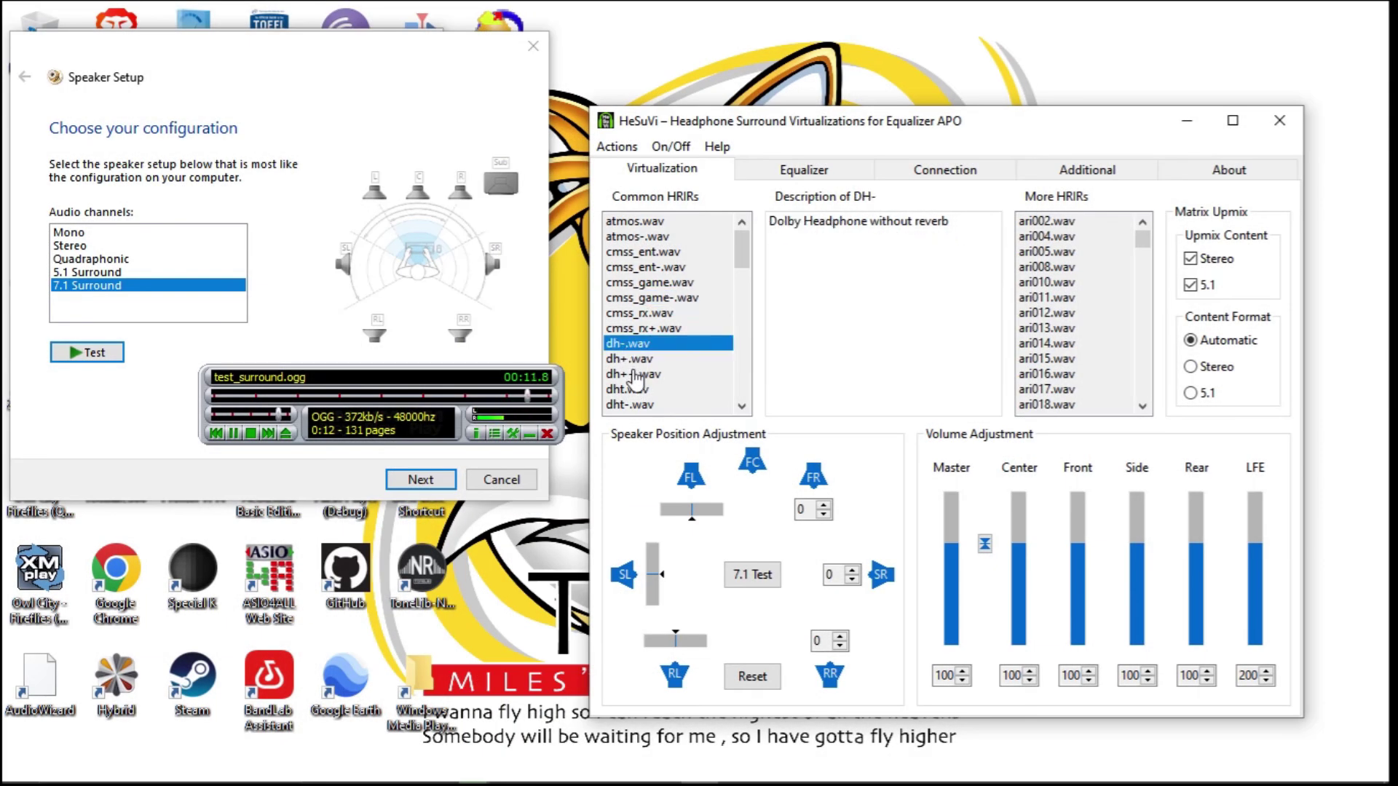
scroll(635, 378, down, 2)
click(632, 344)
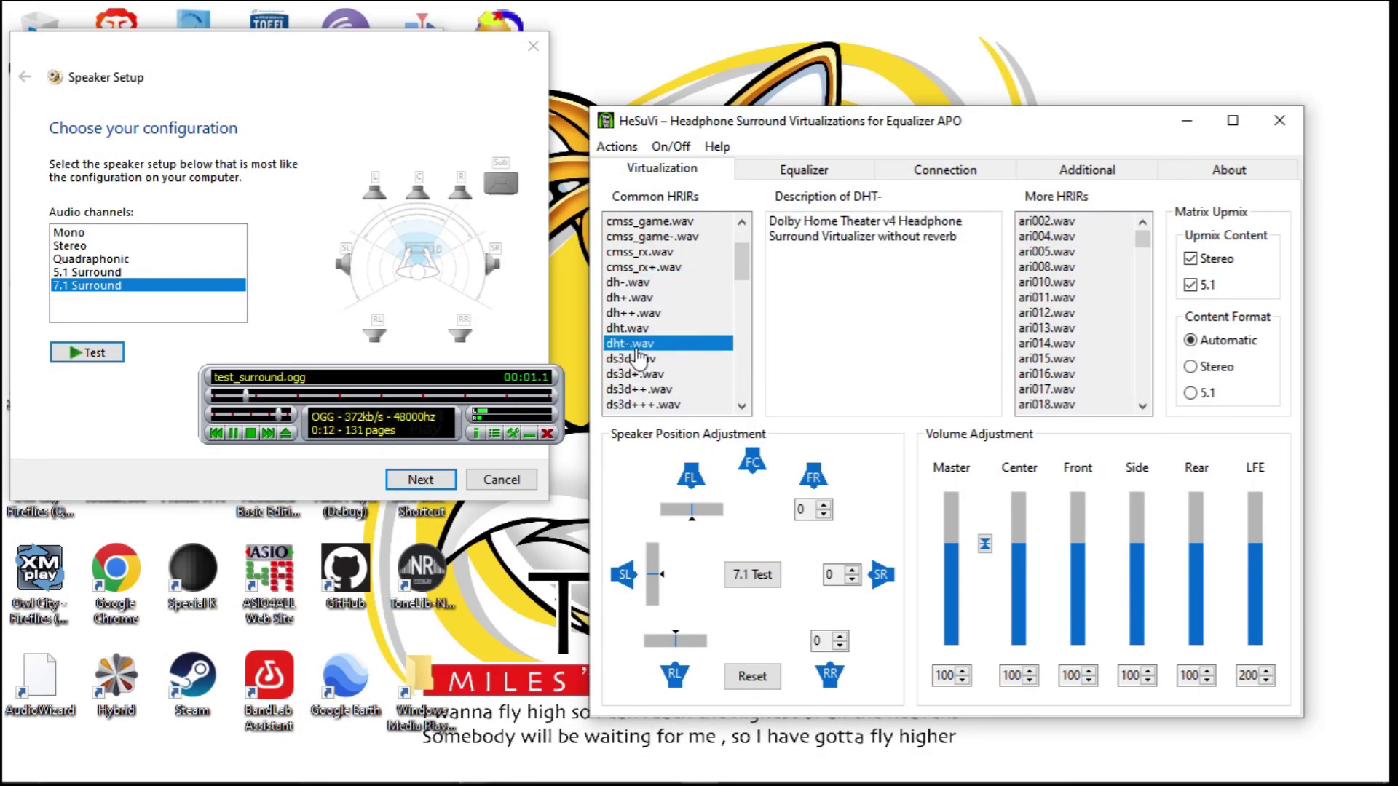
scroll(638, 356, down, 2)
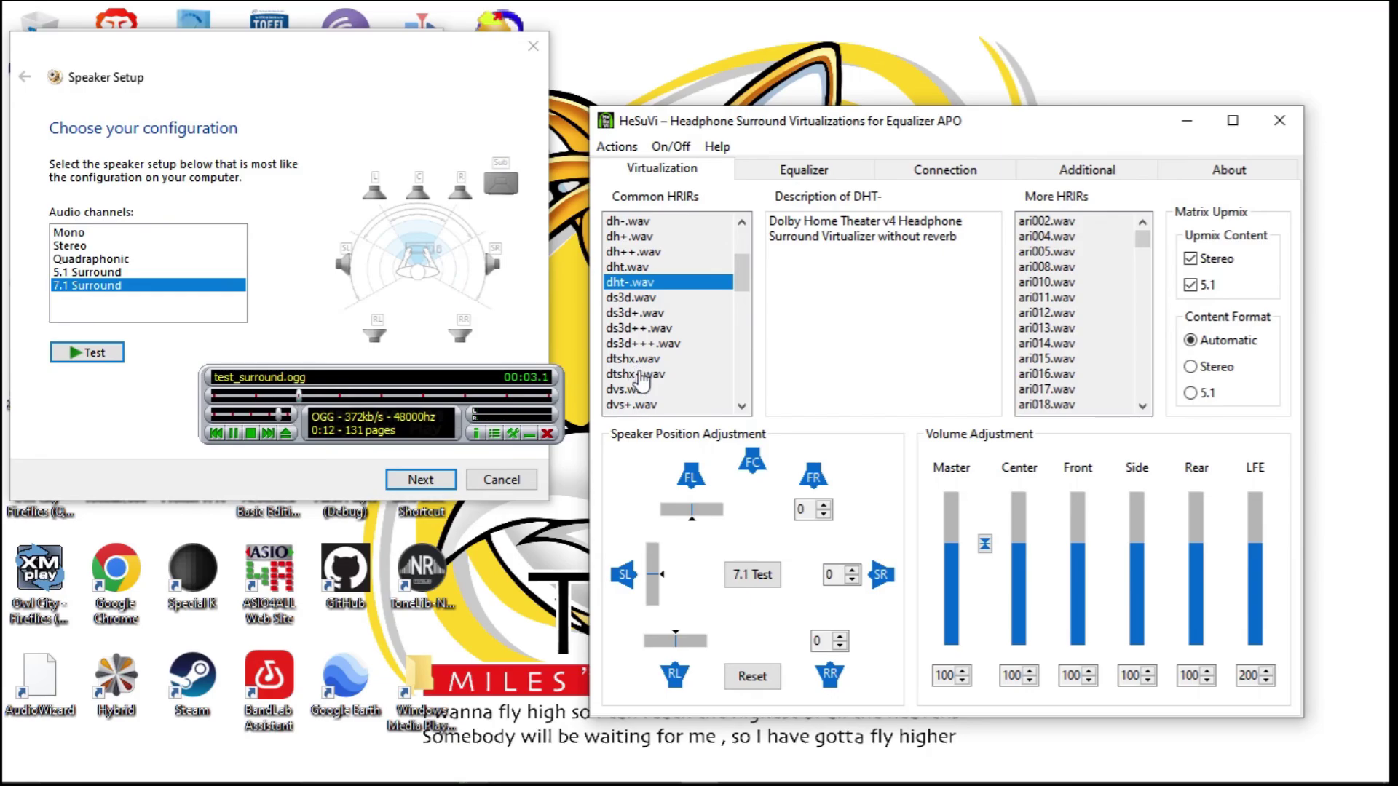
click(641, 377)
scroll(631, 398, down, 2)
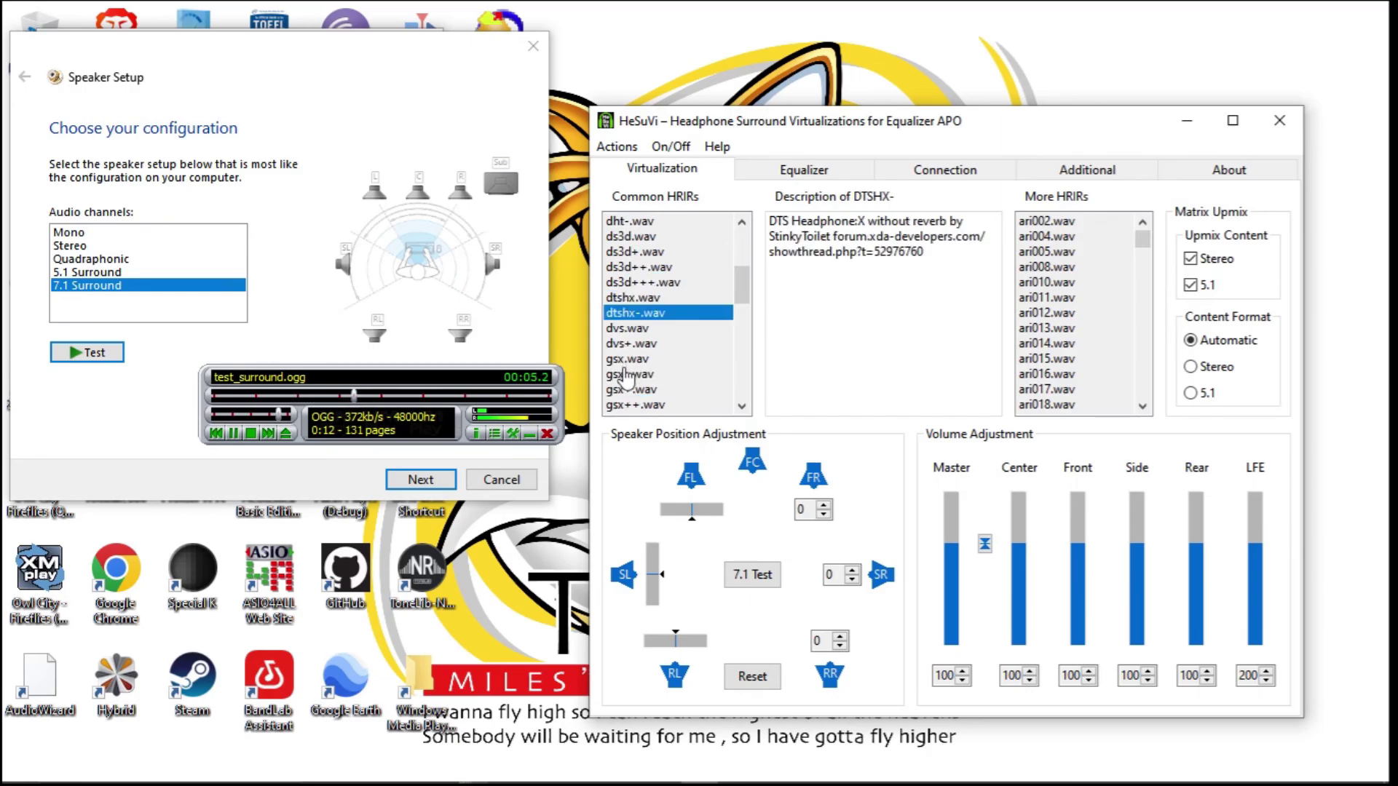
click(630, 375)
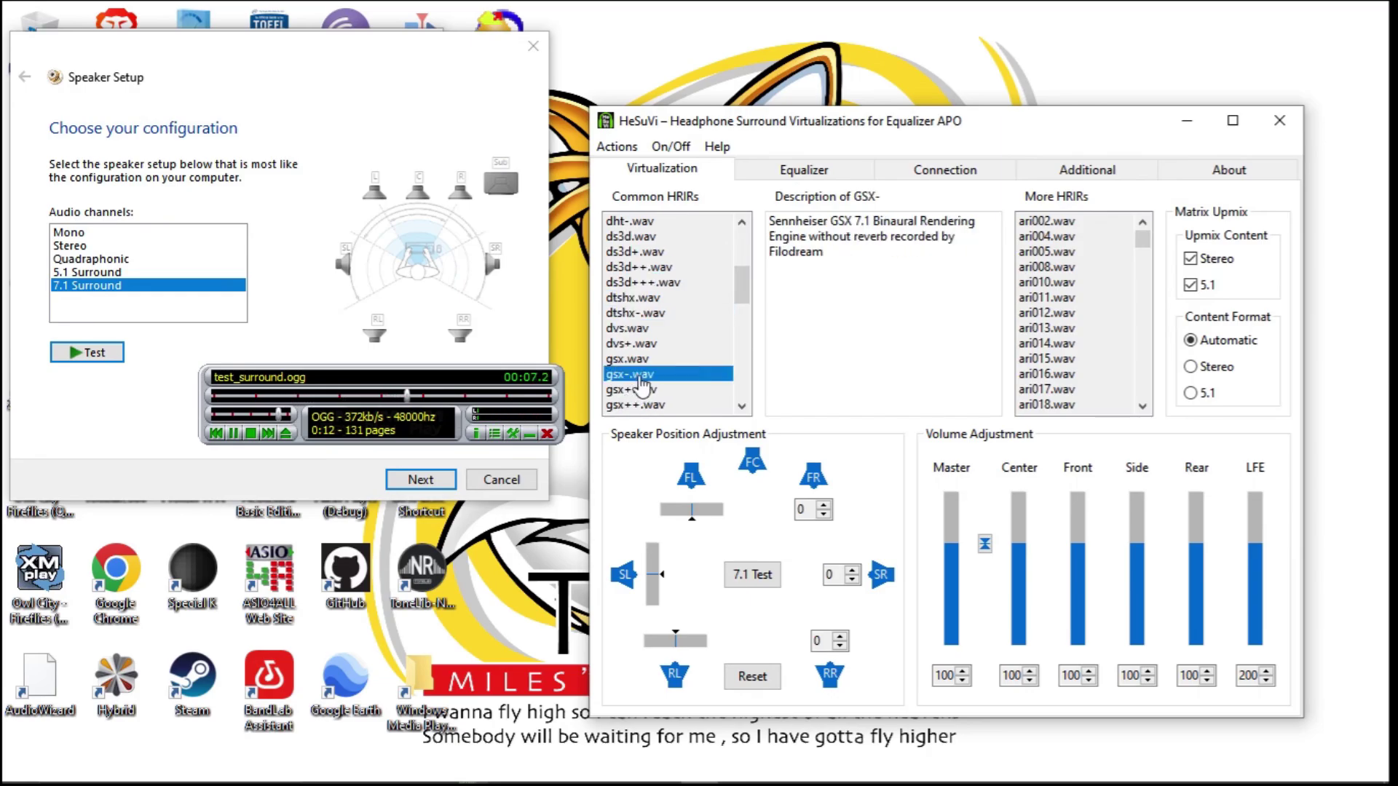
scroll(640, 379, down, 3)
click(644, 329)
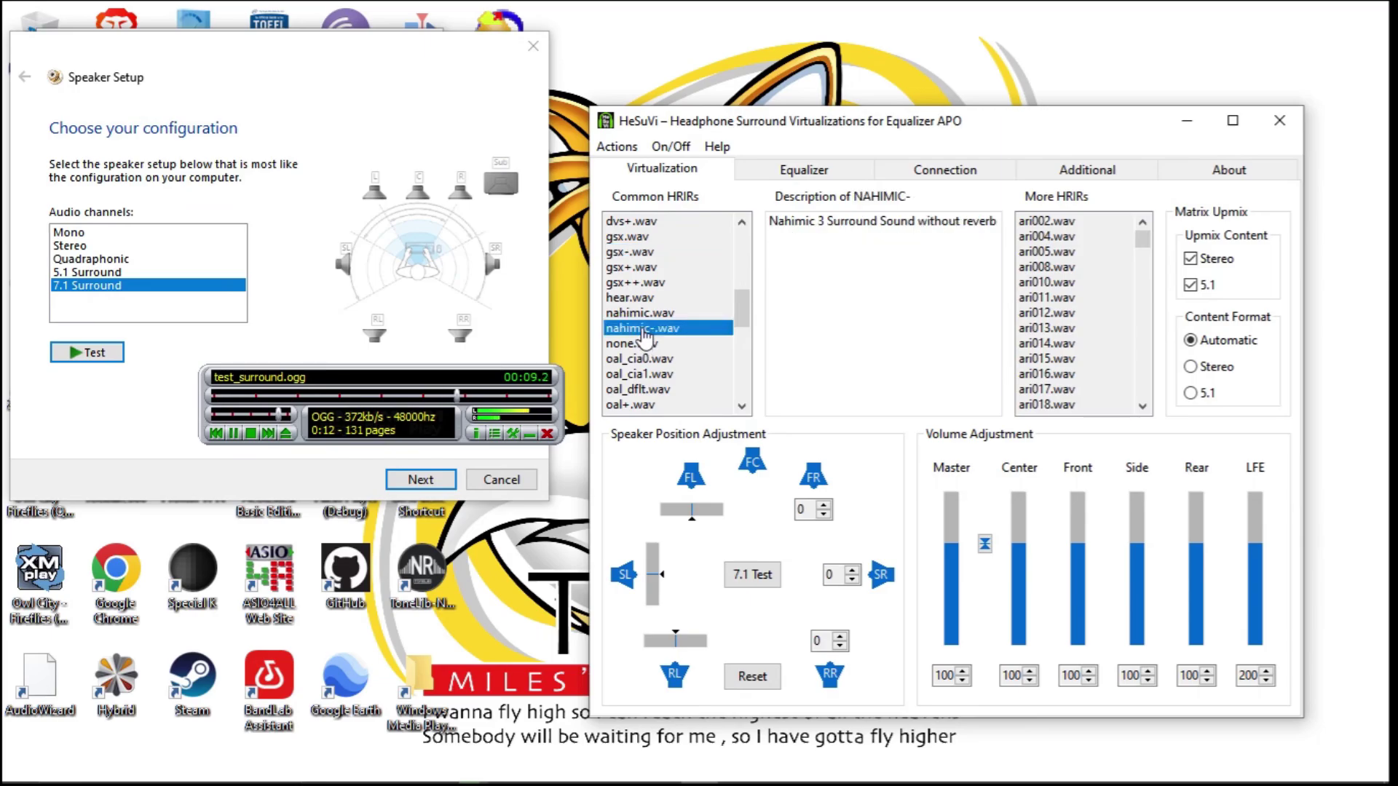
scroll(645, 336, down, 1)
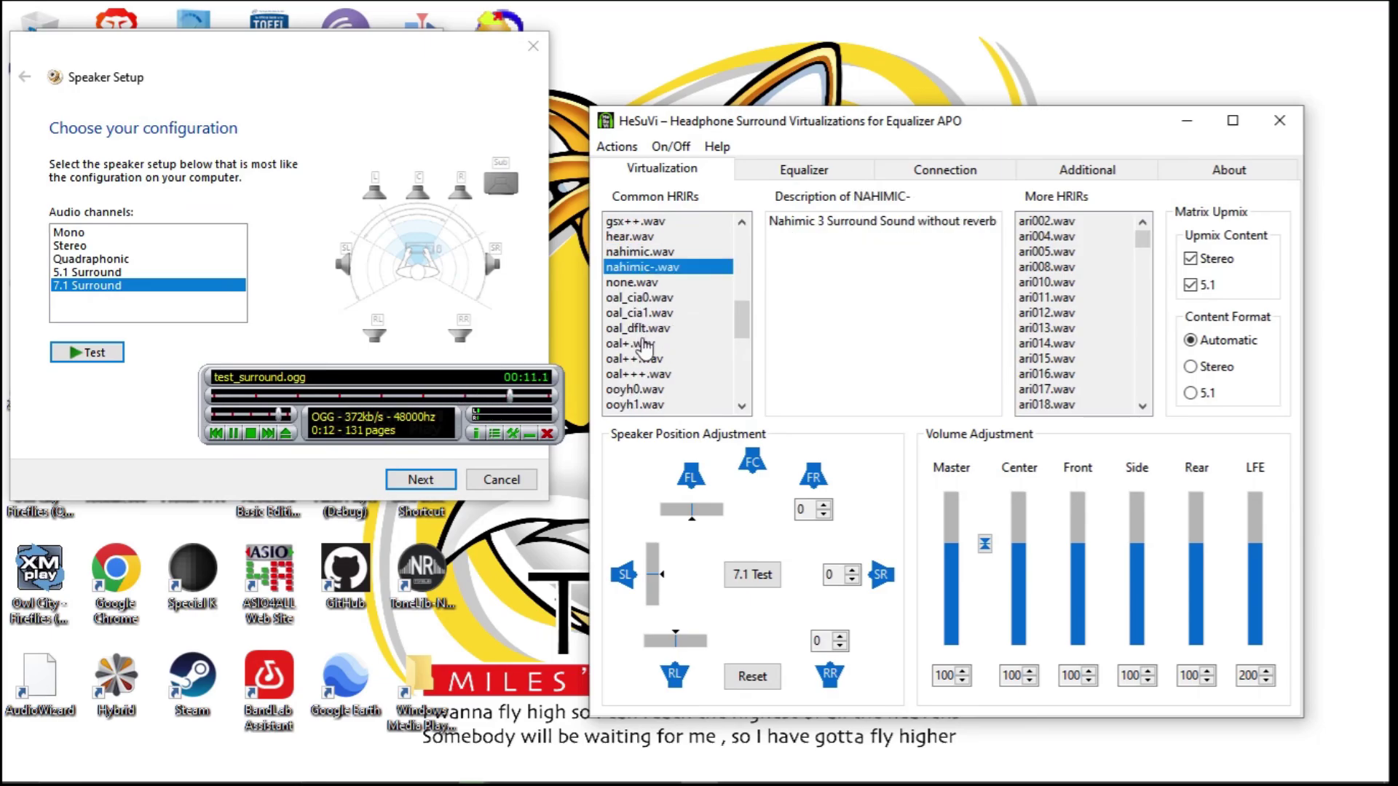
- Audition the oal+, oal+++ and sbx67-.wav HRIRs
click(645, 344)
scroll(645, 357, down, 3)
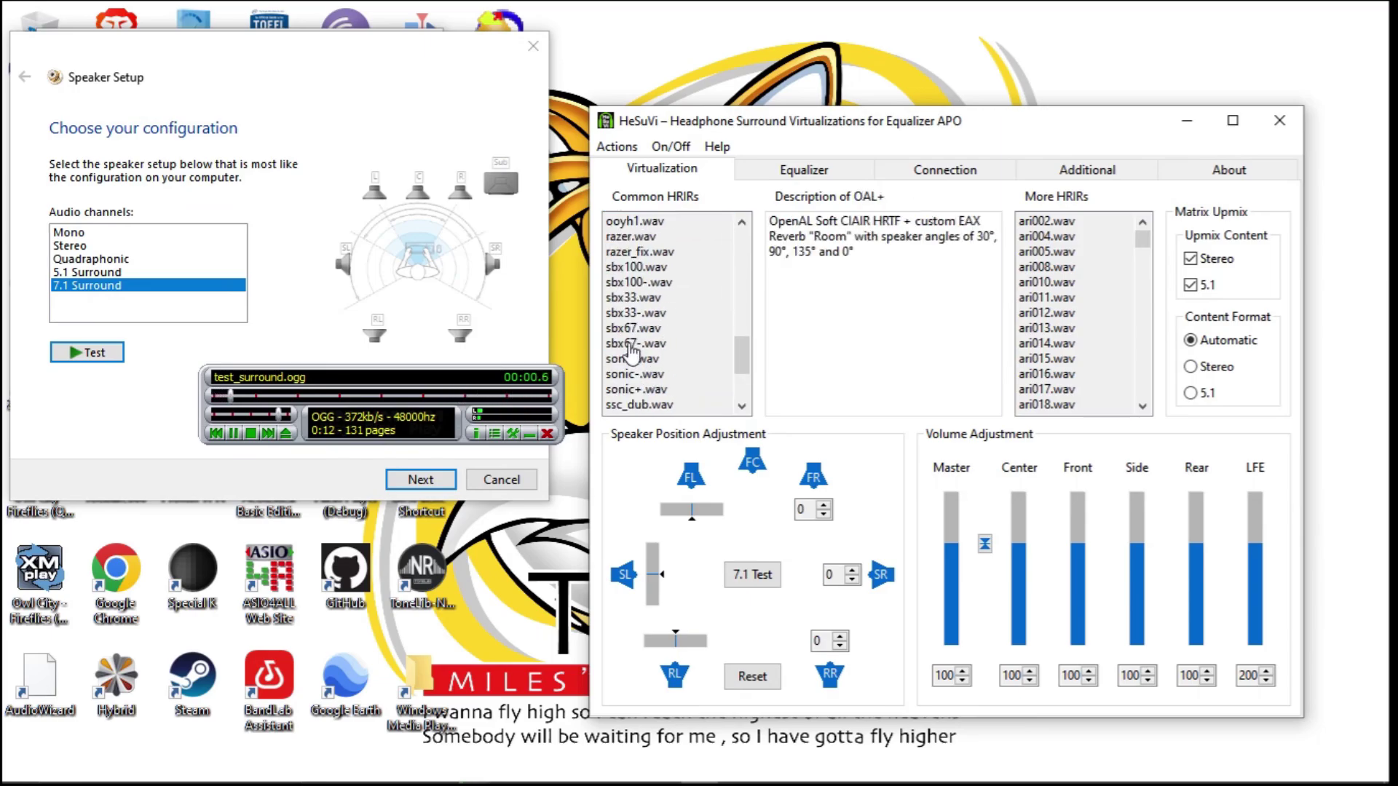
scroll(631, 353, up, 2)
click(650, 319)
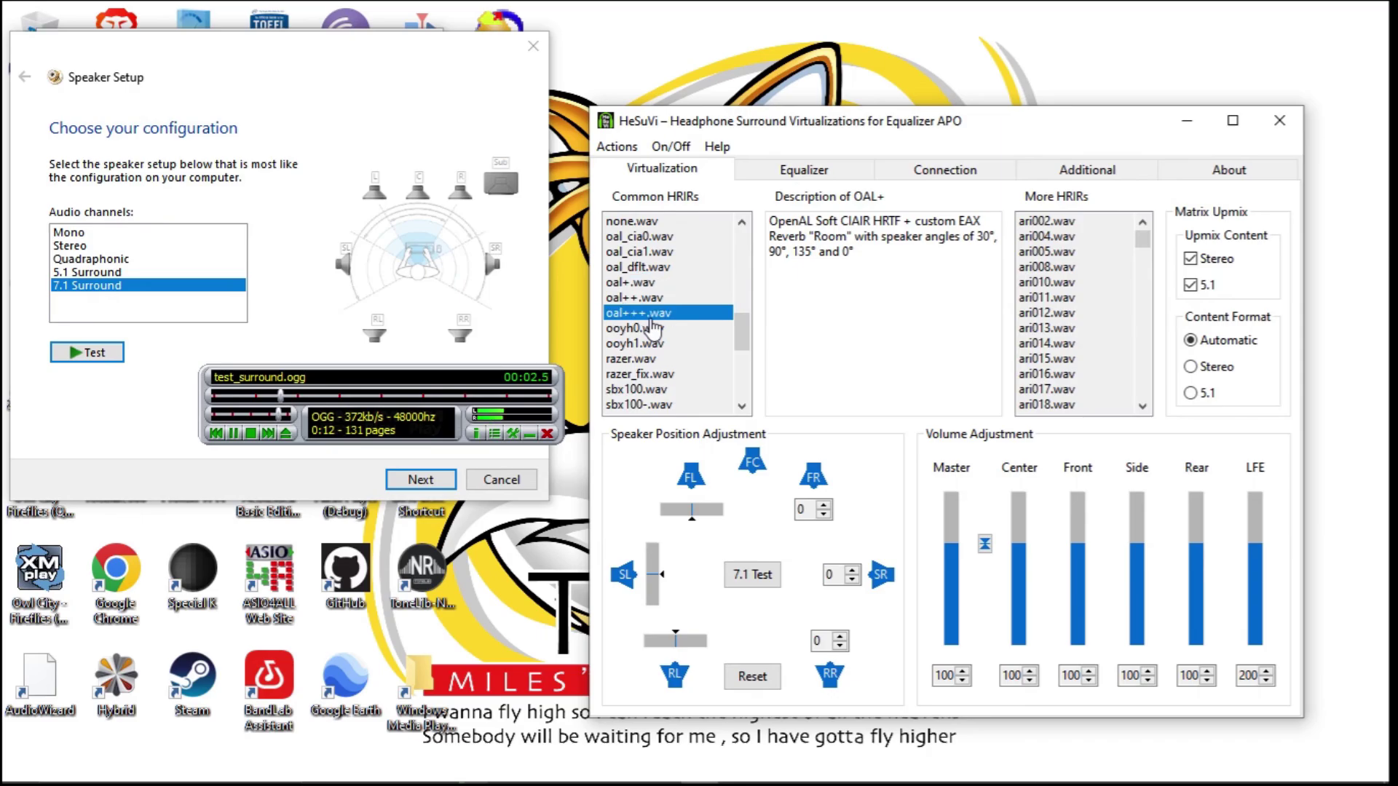
scroll(650, 326, down, 1)
scroll(650, 329, down, 1)
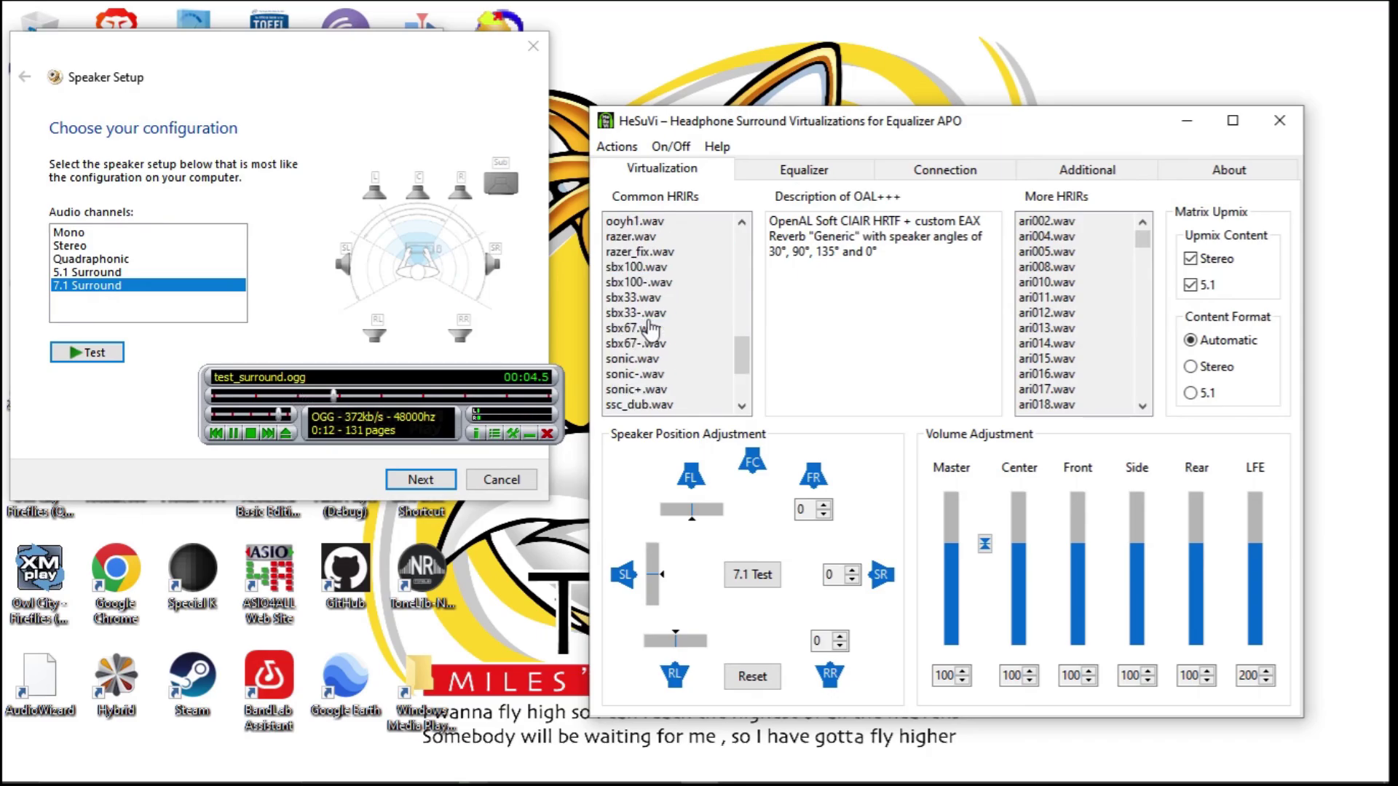
click(645, 345)
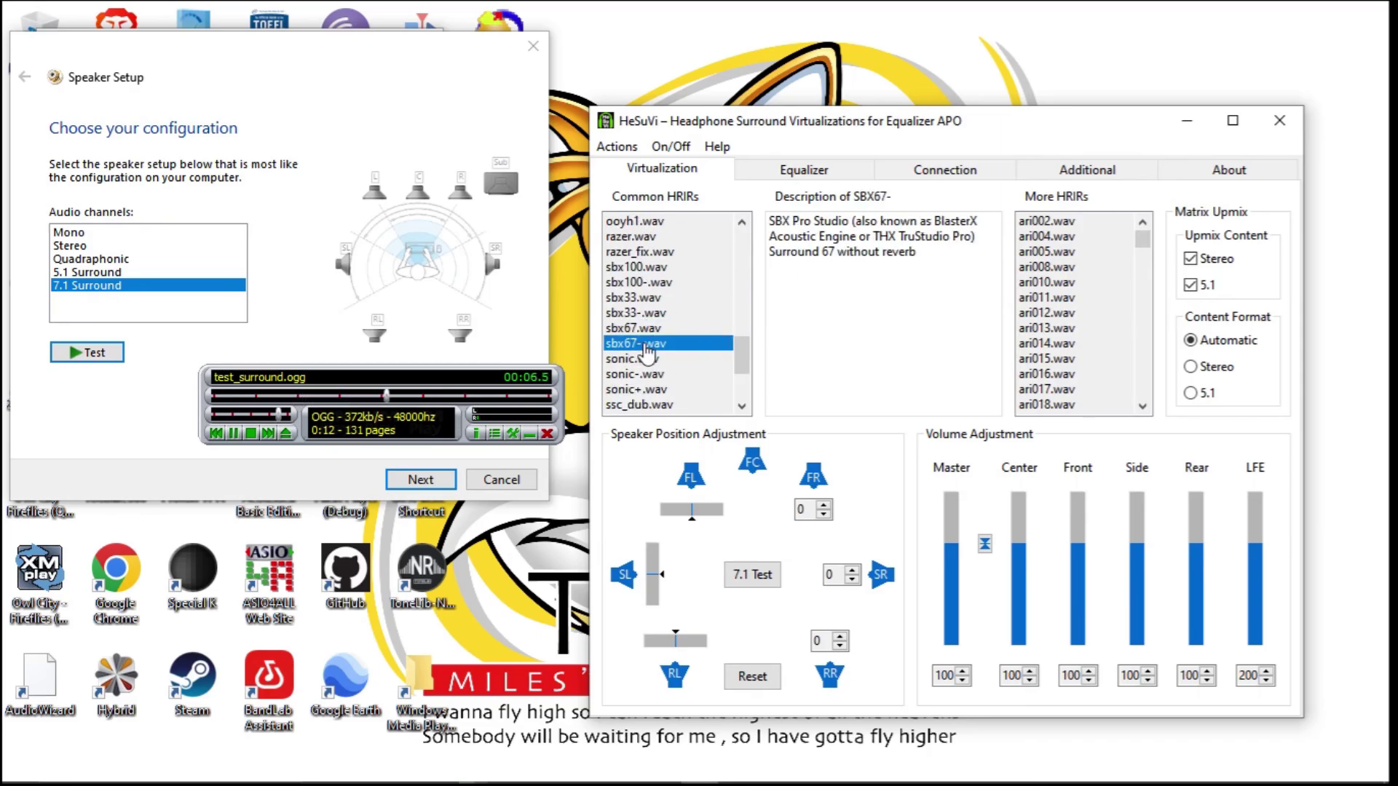
- Stop the test track, start the 7.1 speaker test, and apply waves-.wav
click(251, 434)
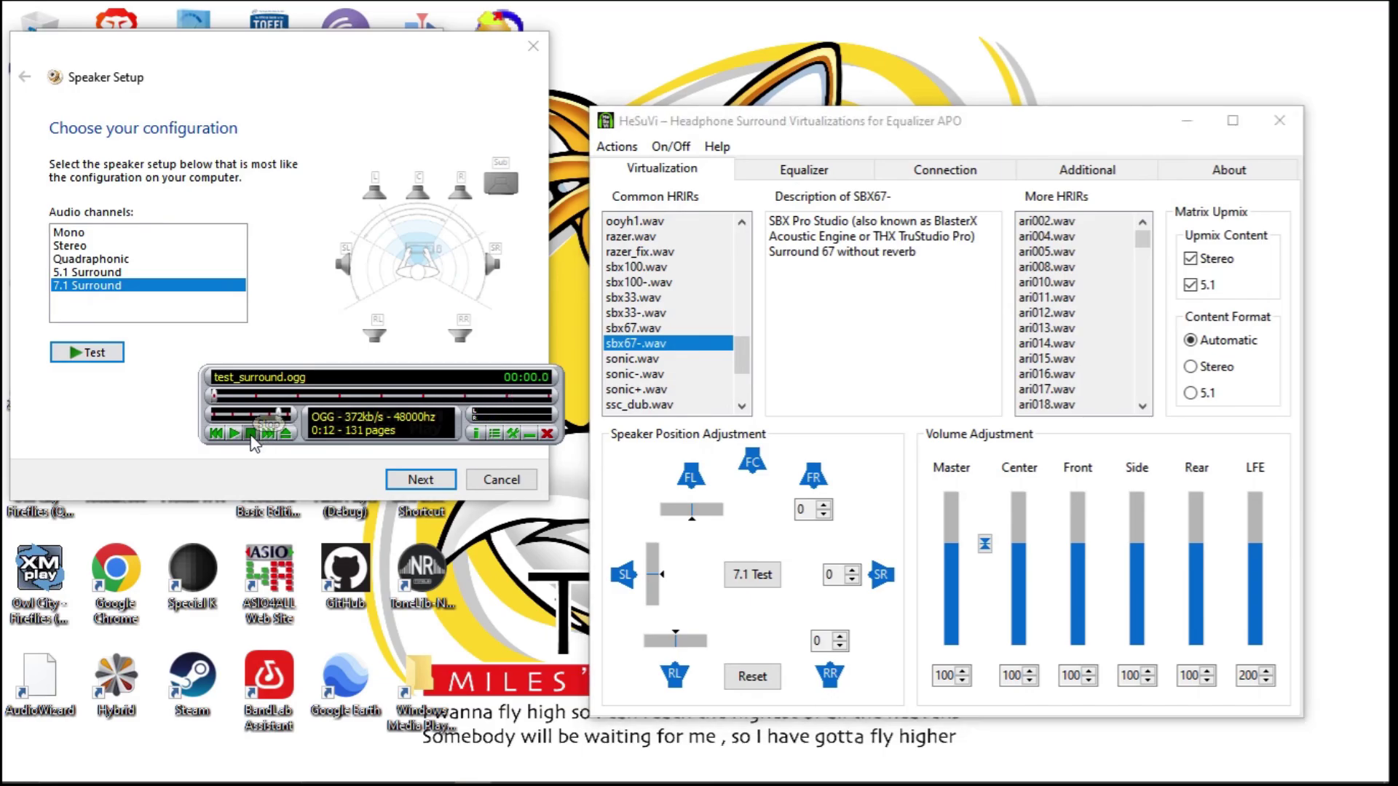
click(106, 357)
scroll(685, 402, down, 2)
scroll(692, 406, down, 2)
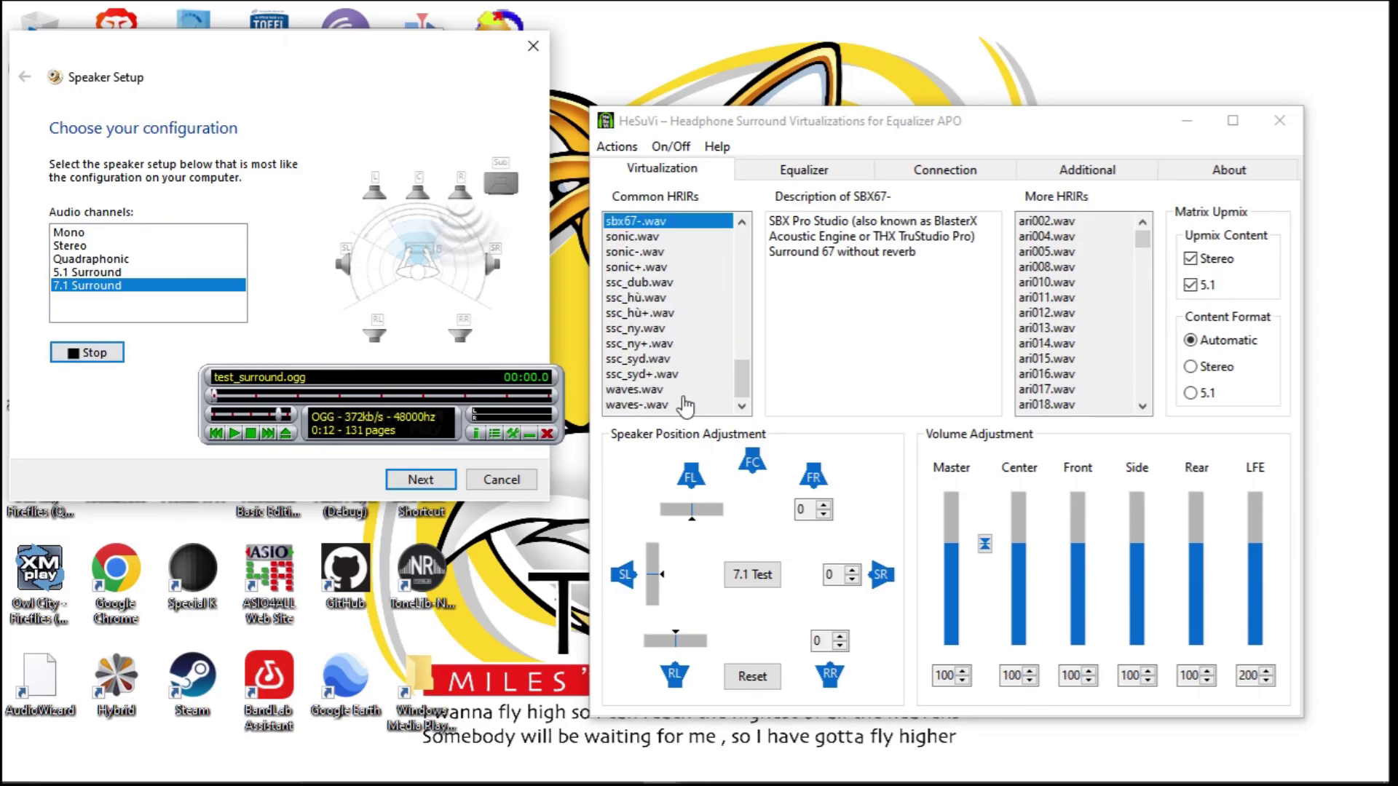
click(644, 406)
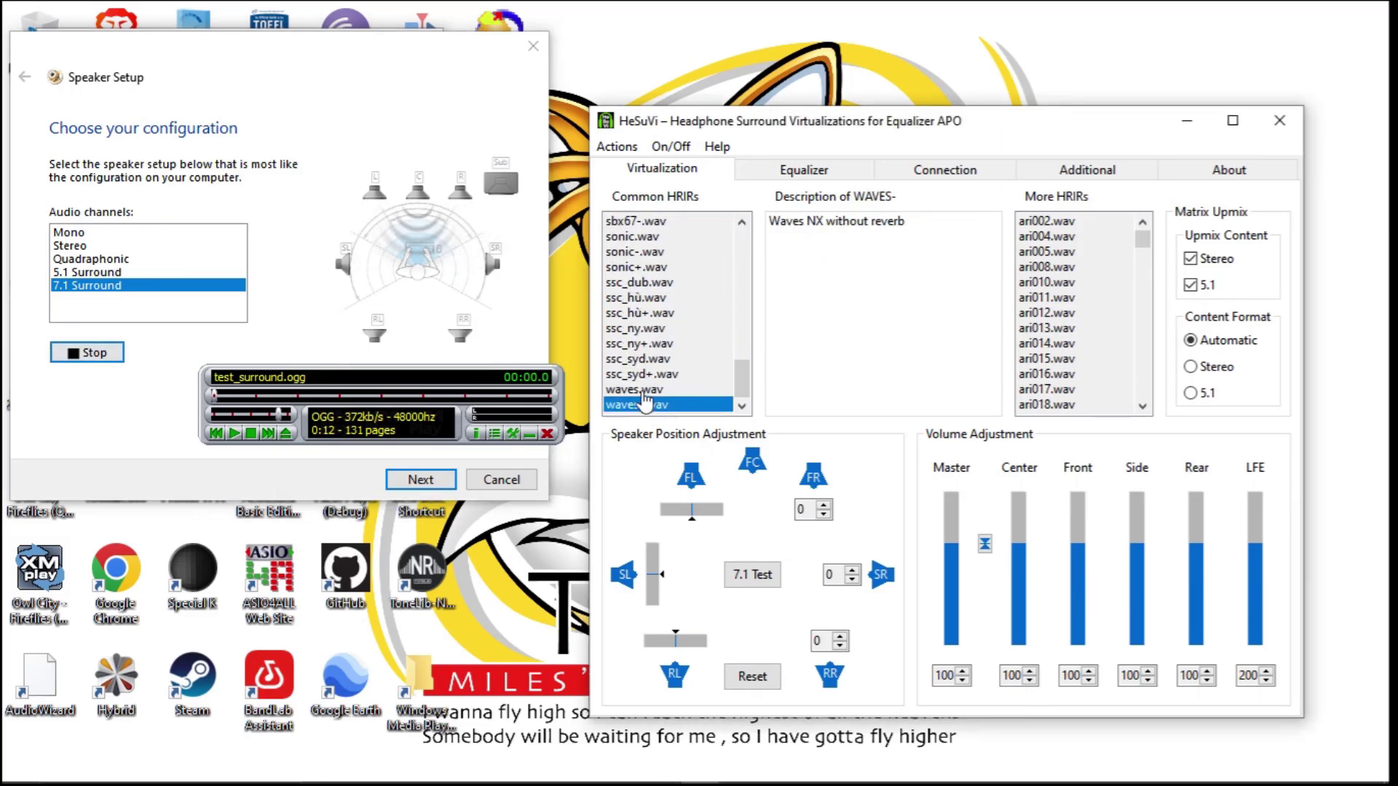